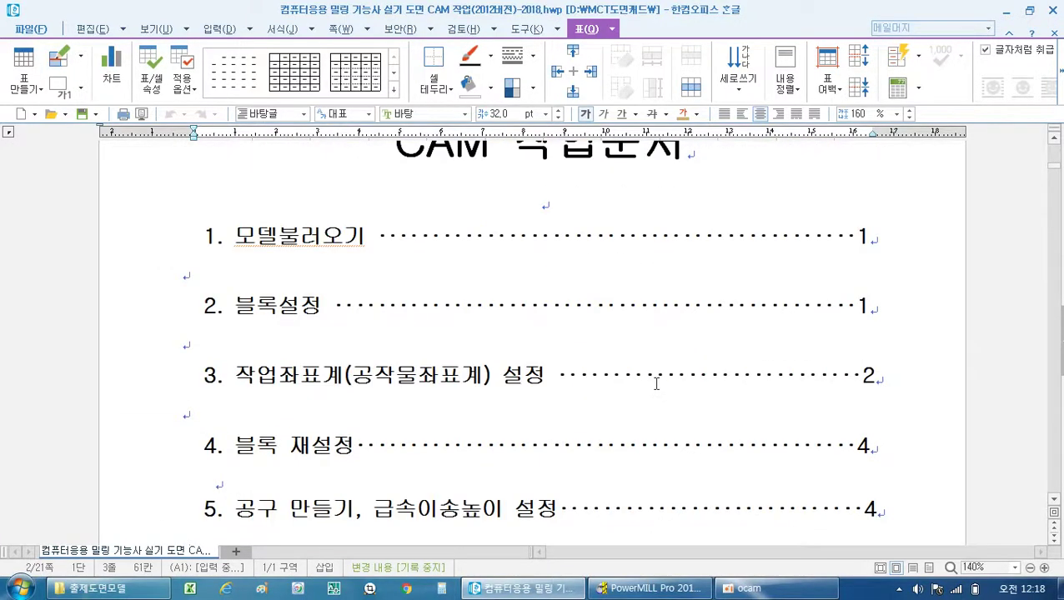
Review the CAM work document's table of contents from item 1 (모델불러오기) through item 13 (NC데이터 만들기).
{"action": "left_click_drag", "start_coordinate": [236, 237], "coordinate": [367, 240]}
{"action": "left_click_drag", "start_coordinate": [236, 308], "coordinate": [323, 309]}
{"action": "scroll", "coordinate": [323, 305], "scroll_direction": "down", "scroll_amount": 1}
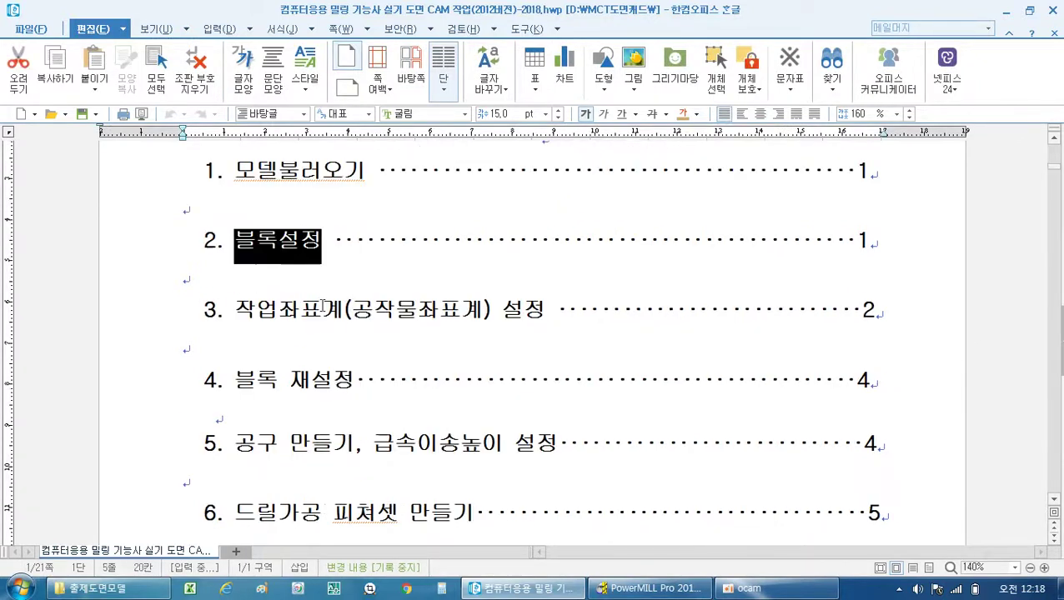
{"action": "left_click_drag", "start_coordinate": [236, 310], "coordinate": [546, 310]}
{"action": "scroll", "coordinate": [547, 316], "scroll_direction": "down", "scroll_amount": 2}
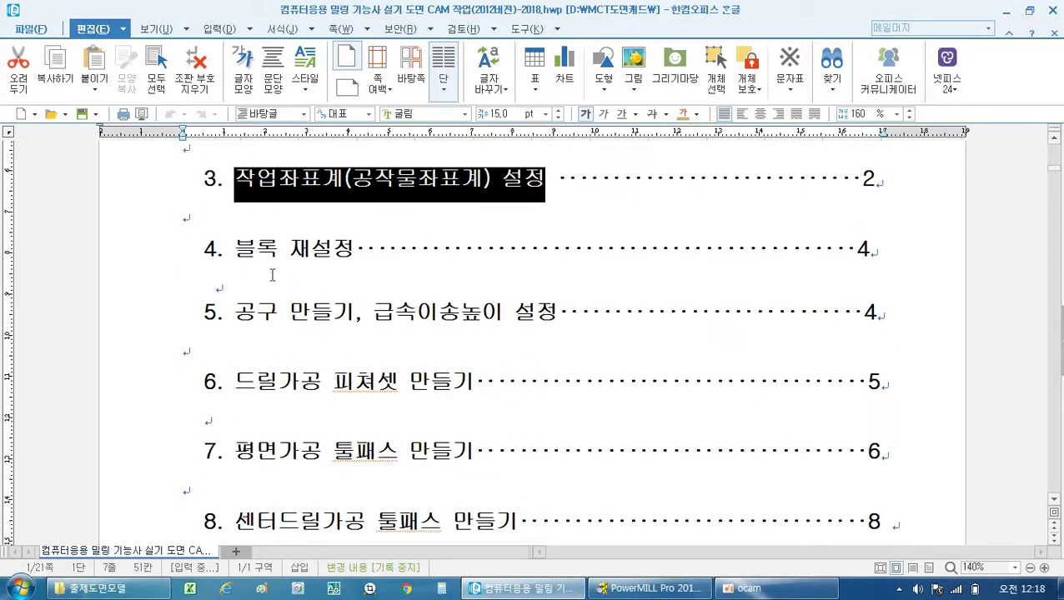
{"action": "left_click_drag", "start_coordinate": [234, 251], "coordinate": [350, 252]}
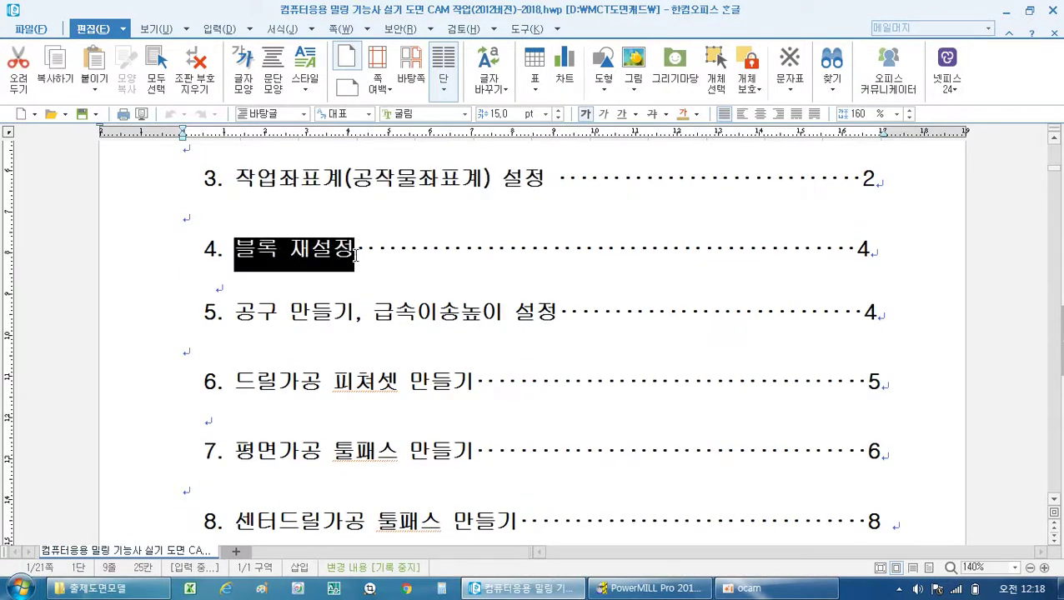
{"action": "scroll", "coordinate": [354, 256], "scroll_direction": "down", "scroll_amount": 2}
{"action": "left_click_drag", "start_coordinate": [239, 182], "coordinate": [553, 198]}
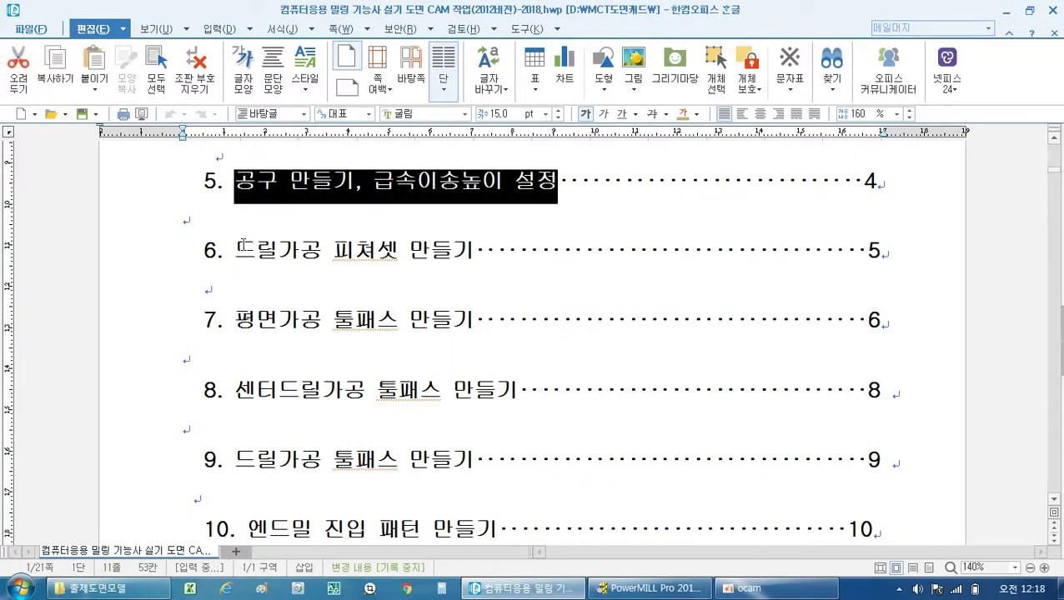
{"action": "left_click_drag", "start_coordinate": [238, 249], "coordinate": [492, 261]}
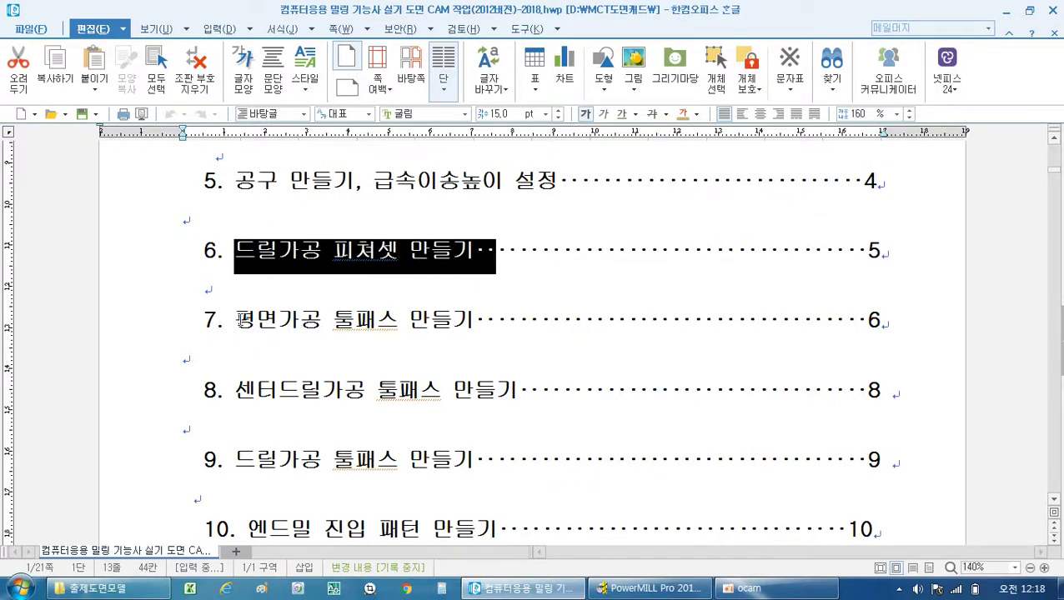
{"action": "left_click_drag", "start_coordinate": [235, 321], "coordinate": [472, 328]}
{"action": "left_click_drag", "start_coordinate": [235, 390], "coordinate": [517, 392]}
{"action": "scroll", "coordinate": [371, 400], "scroll_direction": "down", "scroll_amount": 1}
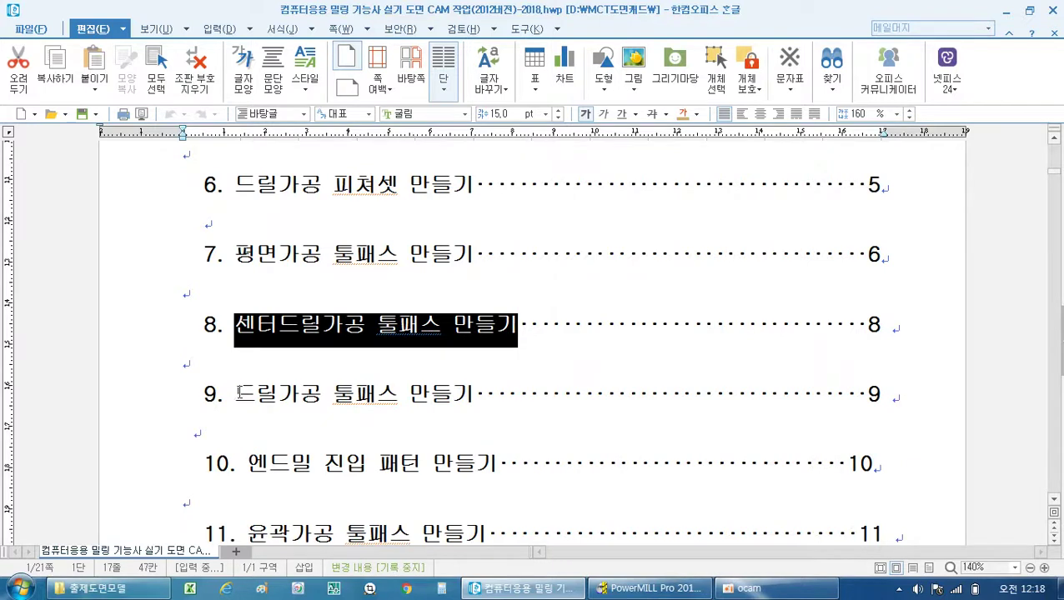
{"action": "left_click_drag", "start_coordinate": [235, 396], "coordinate": [474, 397]}
{"action": "scroll", "coordinate": [350, 392], "scroll_direction": "down", "scroll_amount": 1}
{"action": "left_click_drag", "start_coordinate": [246, 404], "coordinate": [486, 411]}
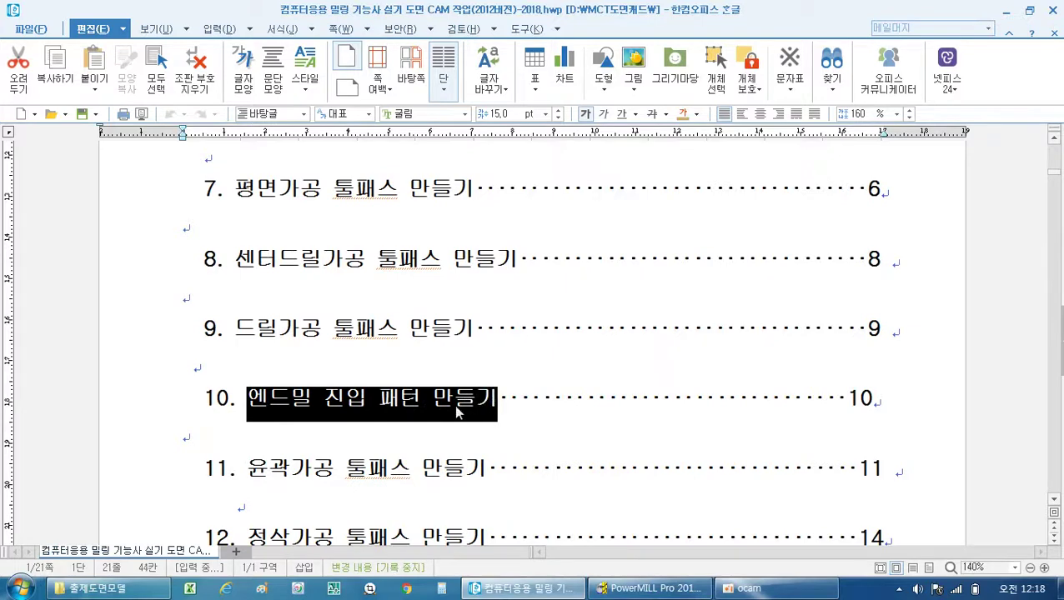
{"action": "scroll", "coordinate": [307, 378], "scroll_direction": "down", "scroll_amount": 3}
{"action": "left_click_drag", "start_coordinate": [250, 275], "coordinate": [481, 279]}
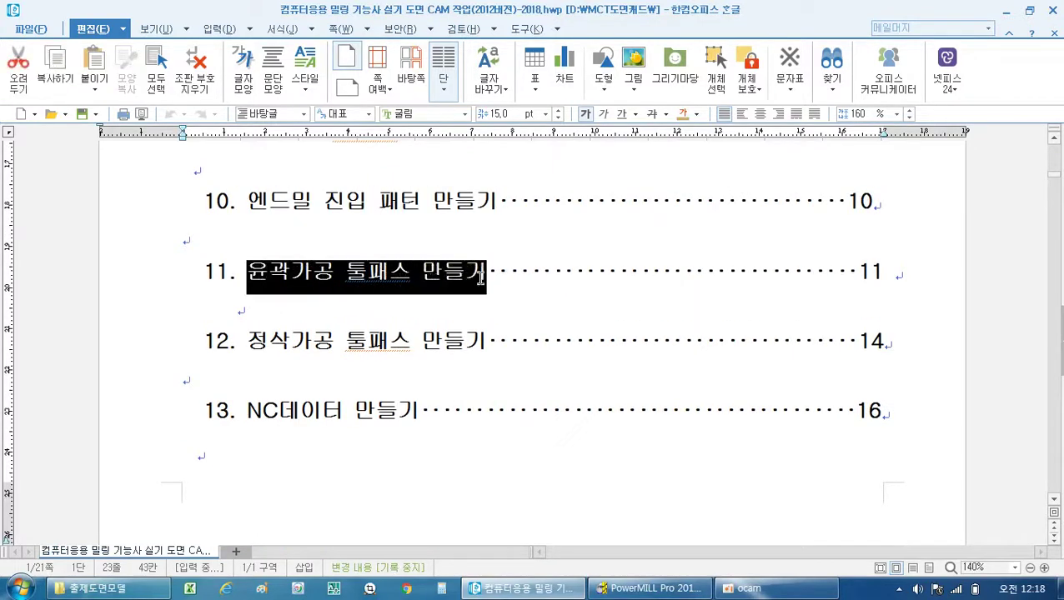
{"action": "left_click_drag", "start_coordinate": [251, 341], "coordinate": [483, 347]}
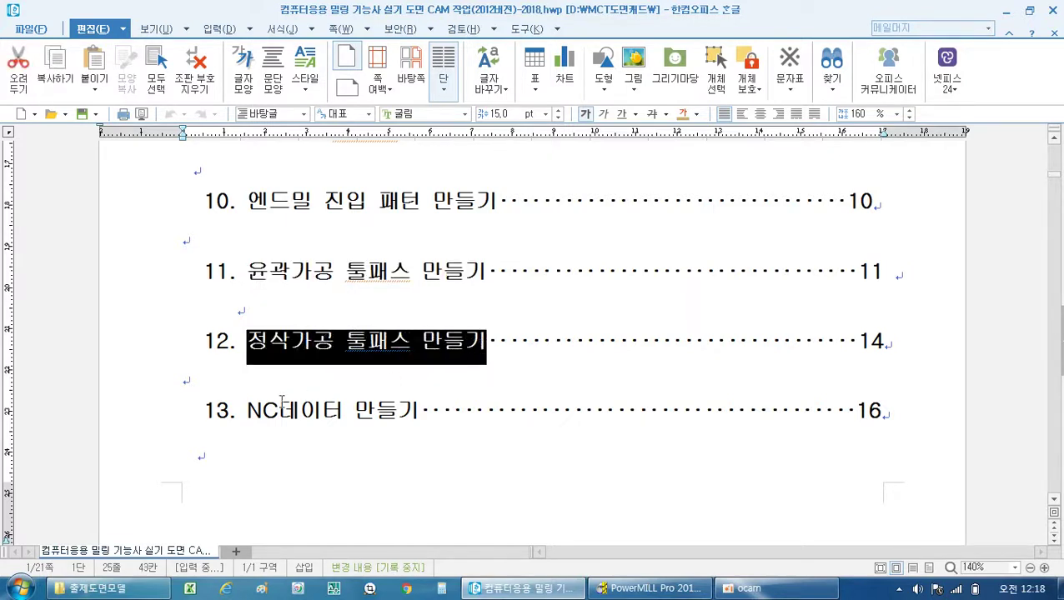
{"action": "left_click_drag", "start_coordinate": [241, 414], "coordinate": [415, 409]}
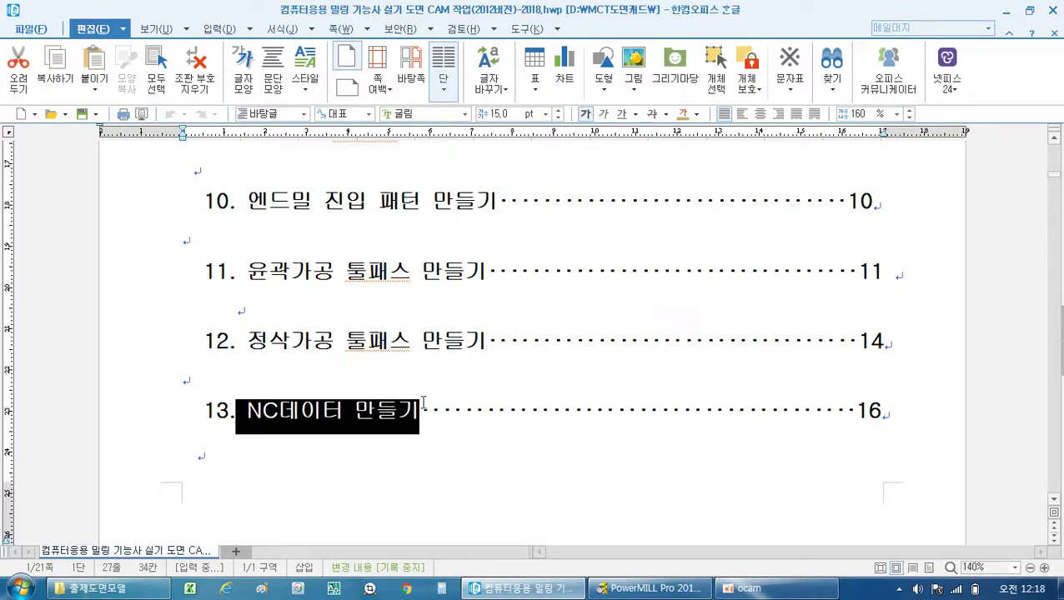
Switch to PowerMILL and start importing a model.
{"action": "mouse_move", "coordinate": [667, 592]}
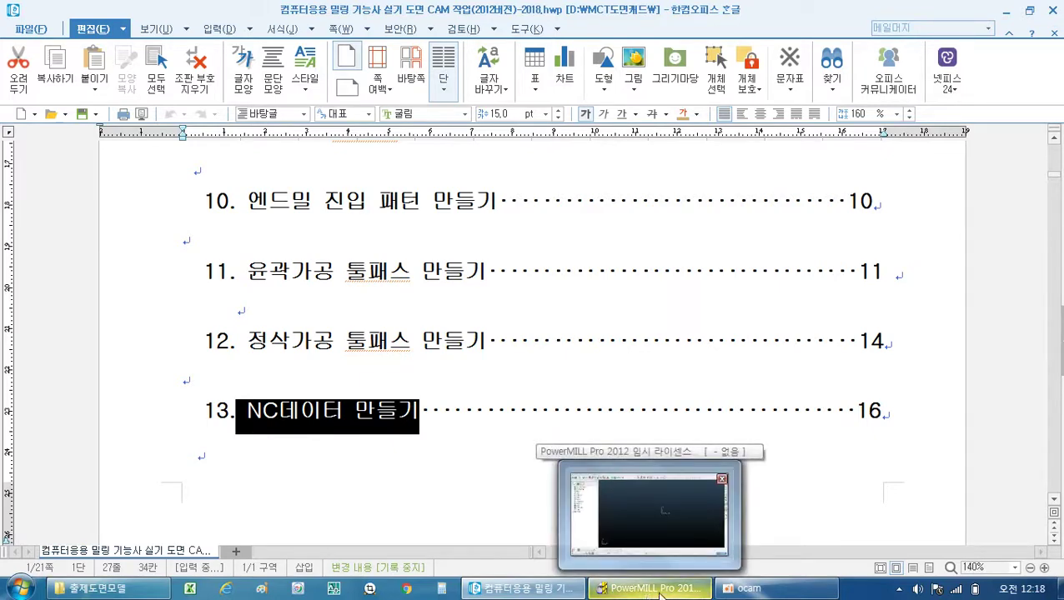
{"action": "left_click", "coordinate": [661, 592]}
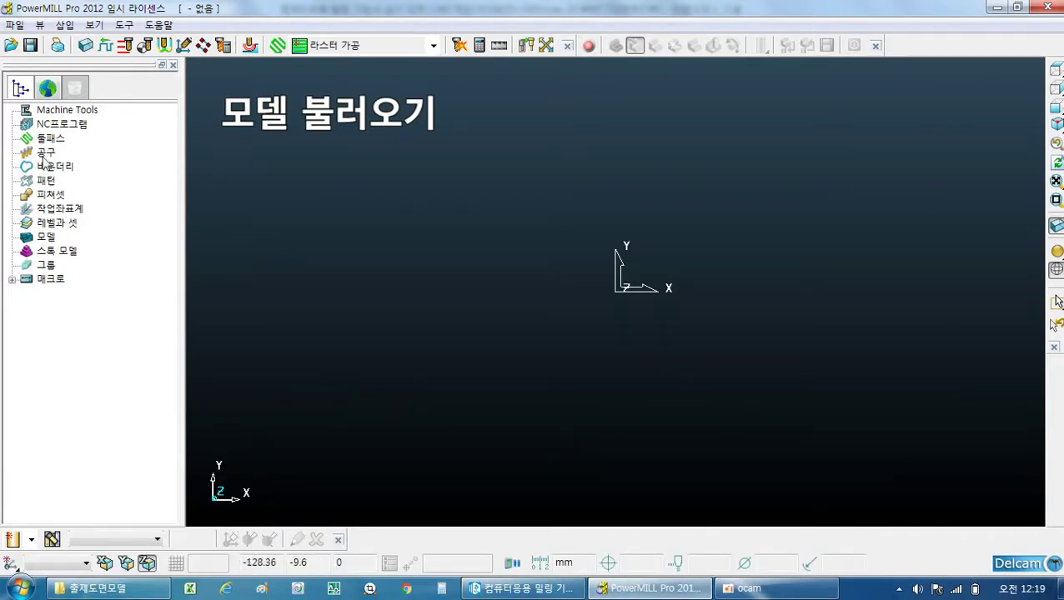
{"action": "left_click", "coordinate": [15, 25]}
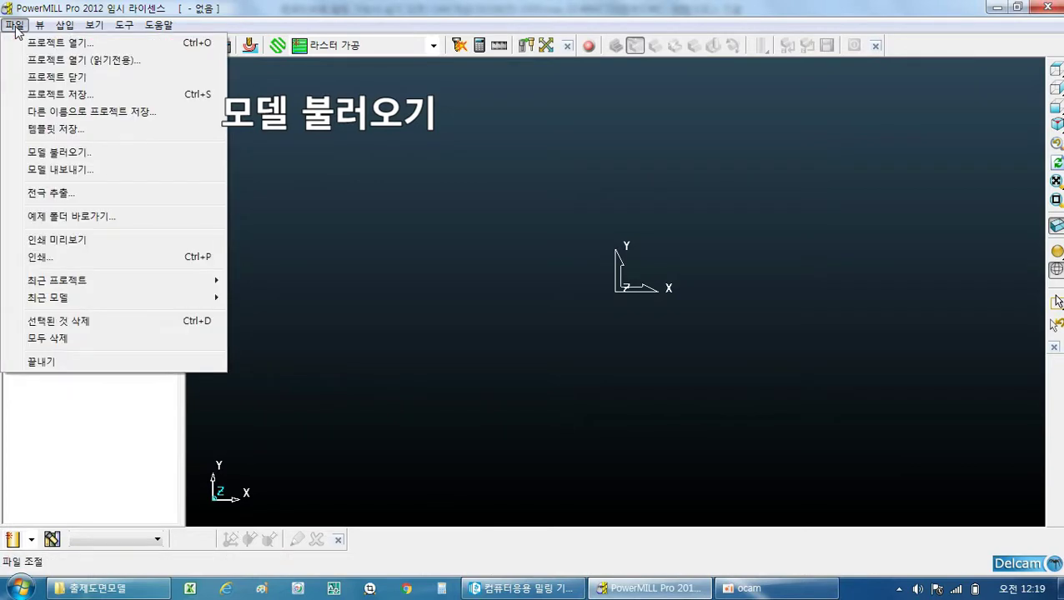
{"action": "left_click", "coordinate": [50, 152]}
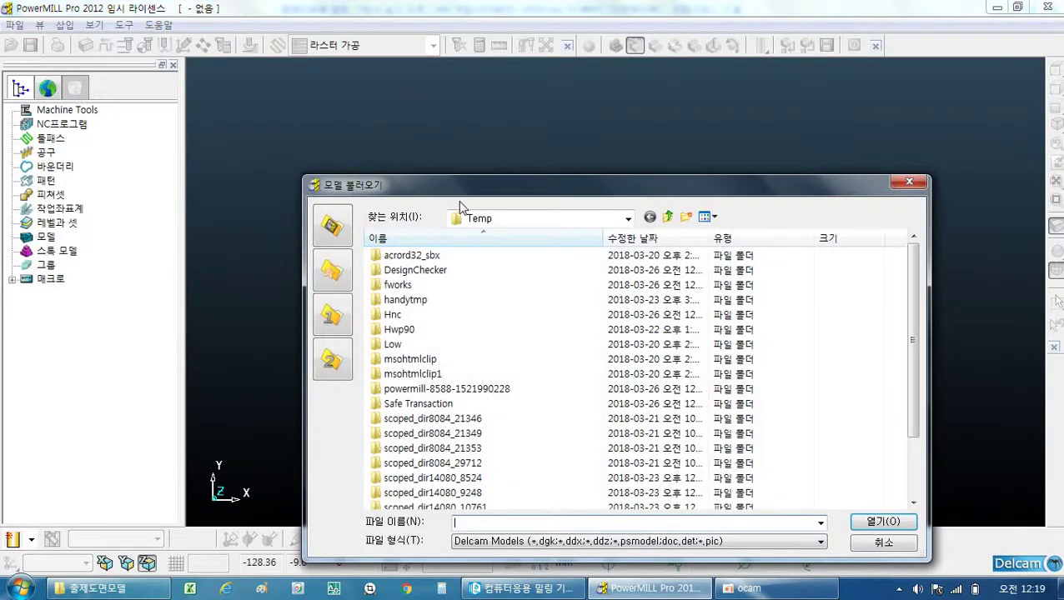
{"action": "left_click_drag", "start_coordinate": [474, 187], "coordinate": [463, 109]}
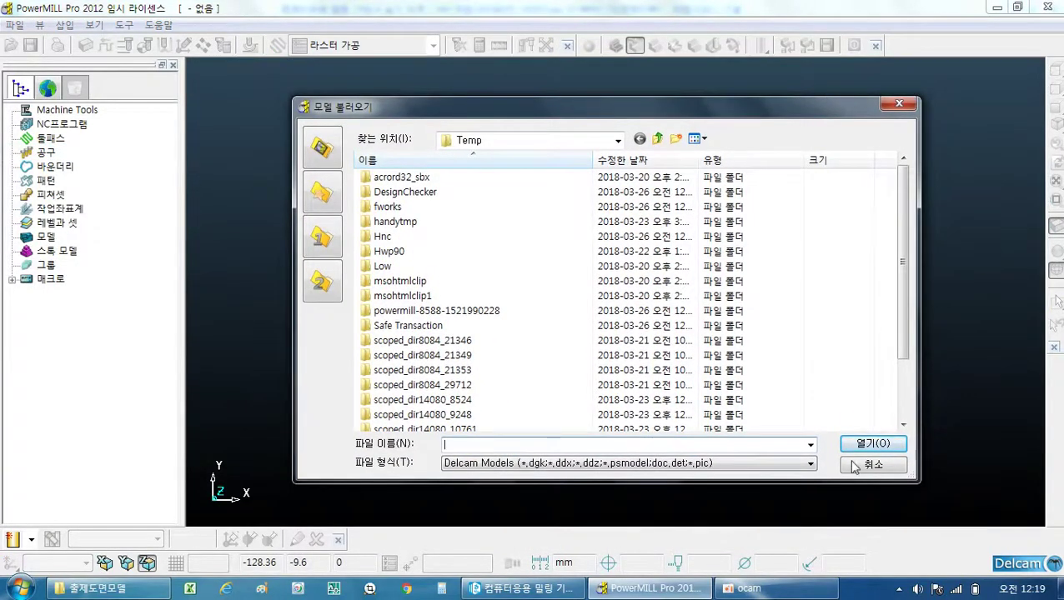
Browse to the 출제도면모델 folder inside 컴퓨터활용생산(CNC밀링) on drive D.
{"action": "left_click", "coordinate": [513, 144]}
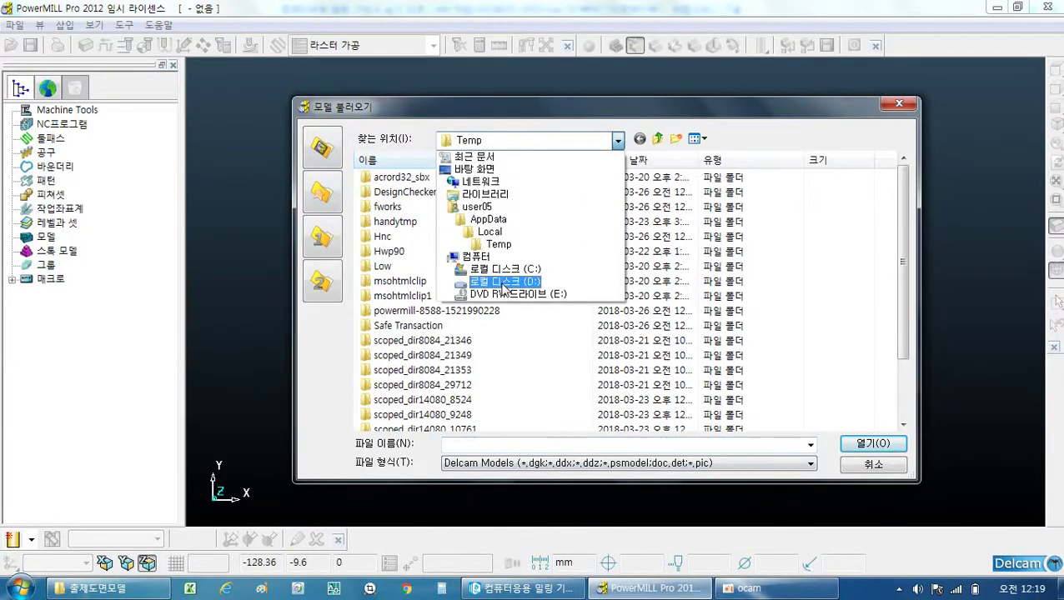
{"action": "left_click", "coordinate": [504, 282]}
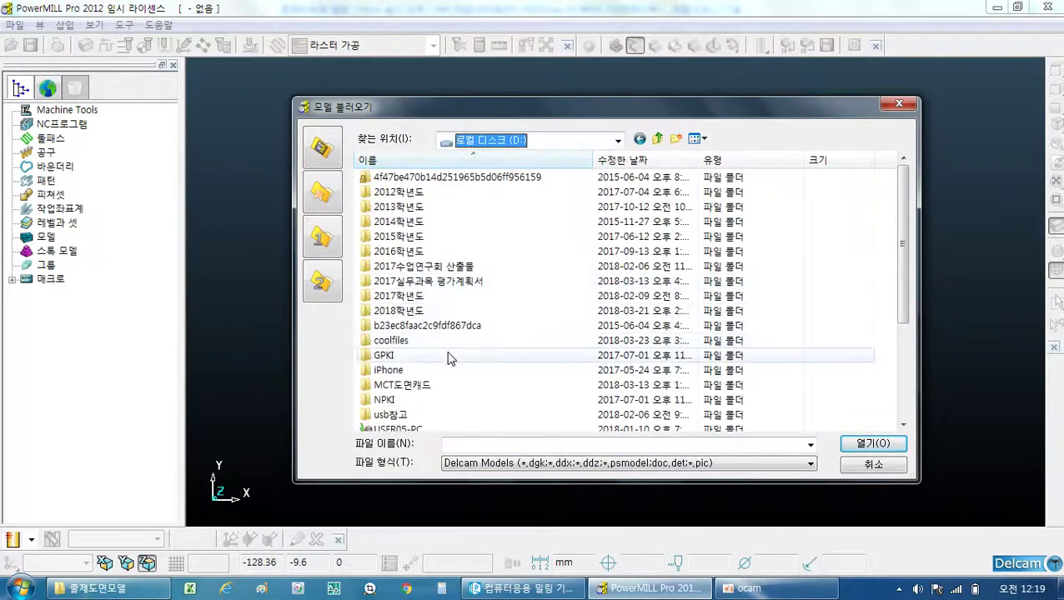
{"action": "left_click", "coordinate": [452, 310]}
{"action": "scroll", "coordinate": [450, 334], "scroll_direction": "down", "scroll_amount": 3}
{"action": "double_click", "coordinate": [452, 412]}
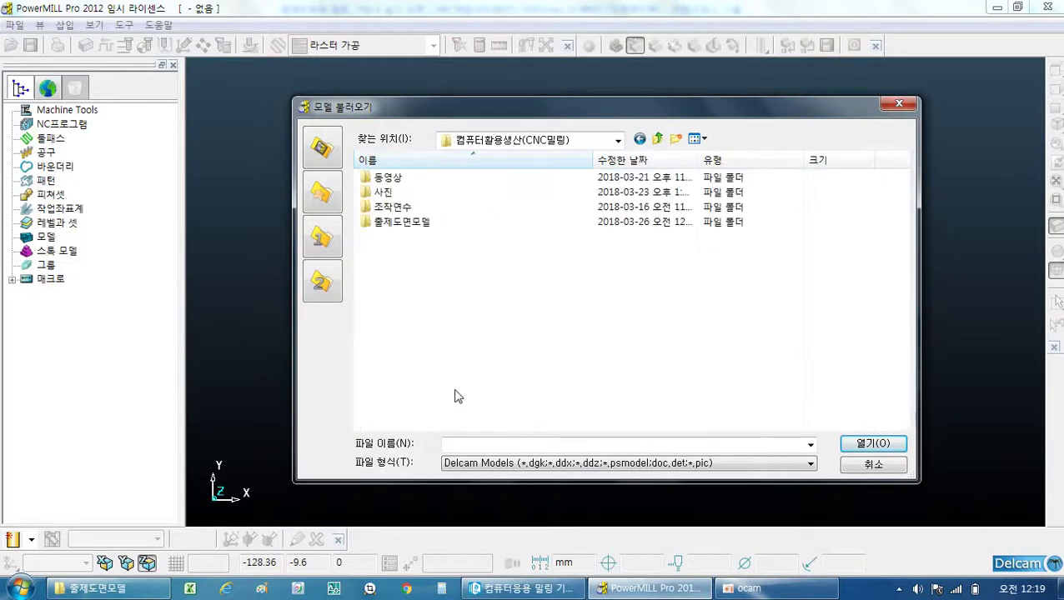
{"action": "left_click", "coordinate": [423, 227]}
{"action": "double_click", "coordinate": [423, 227]}
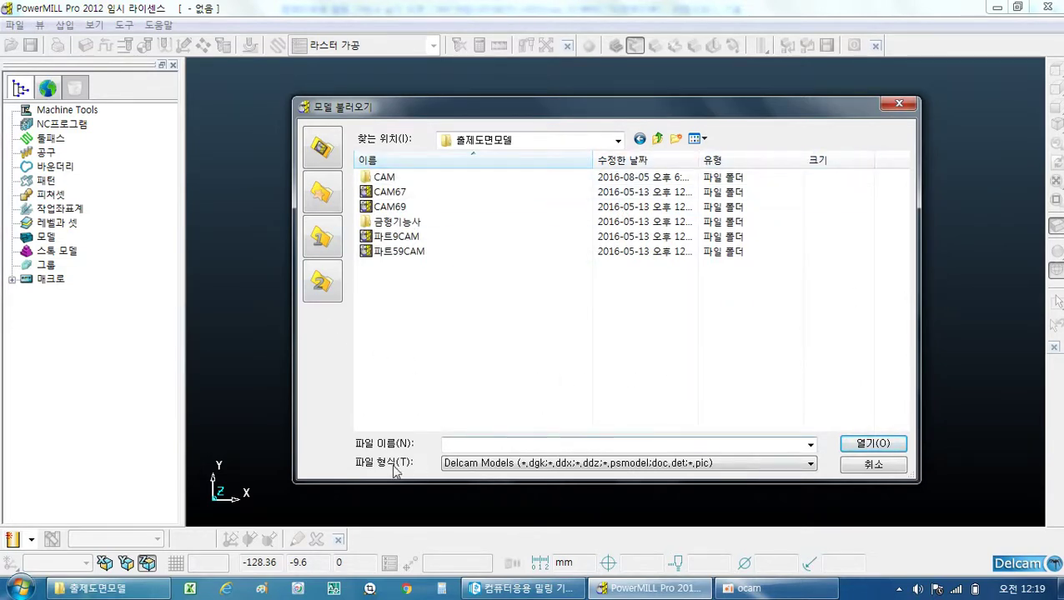
List all file types, import the part 파트1.SLDPRT and dismiss the translation report.
{"action": "left_click", "coordinate": [604, 467]}
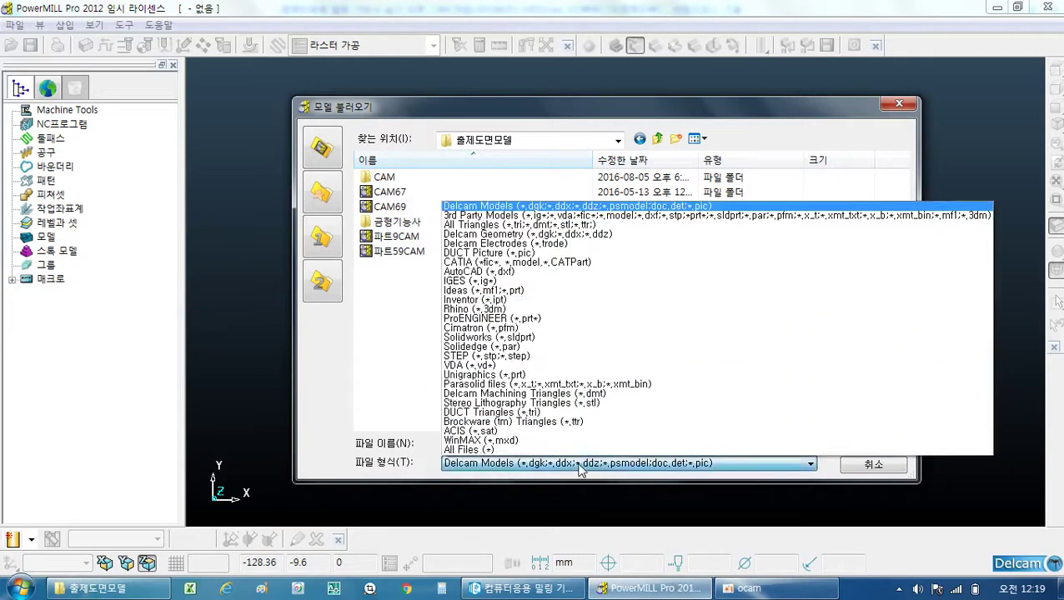
{"action": "left_click", "coordinate": [532, 450]}
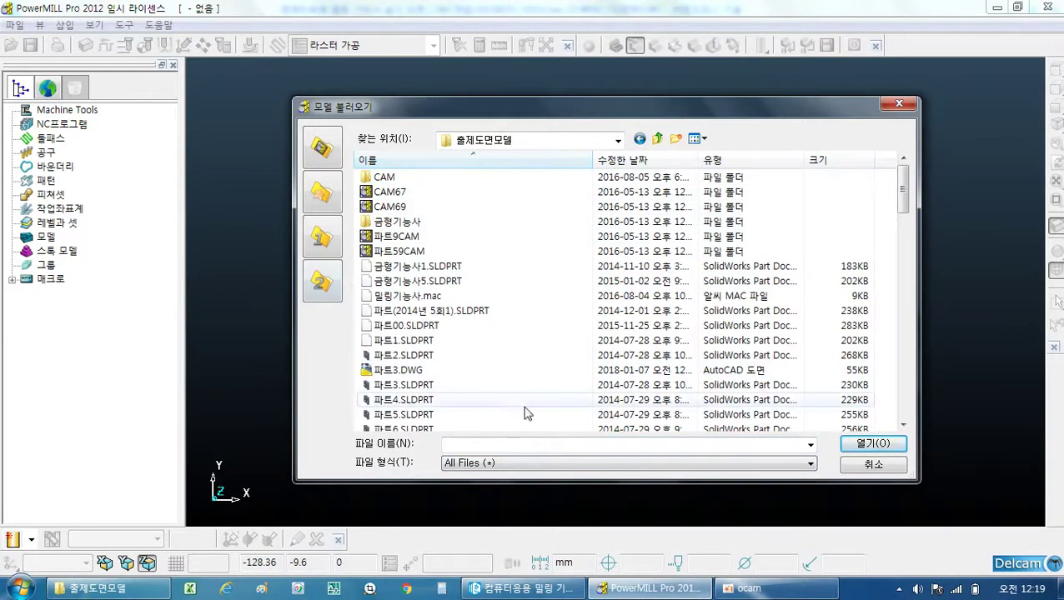
{"action": "left_click", "coordinate": [426, 343]}
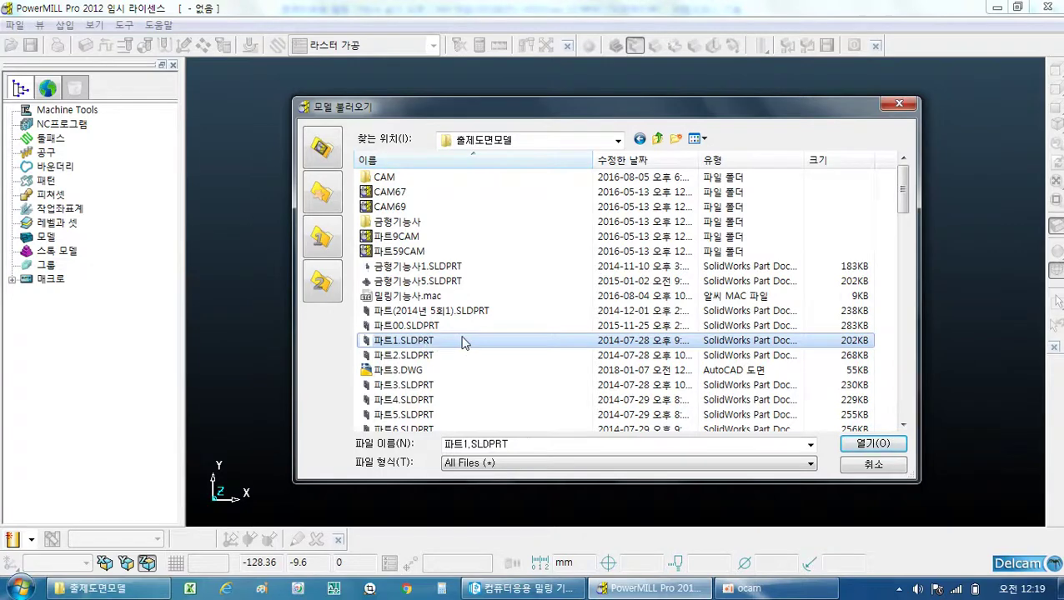
{"action": "left_click", "coordinate": [878, 447]}
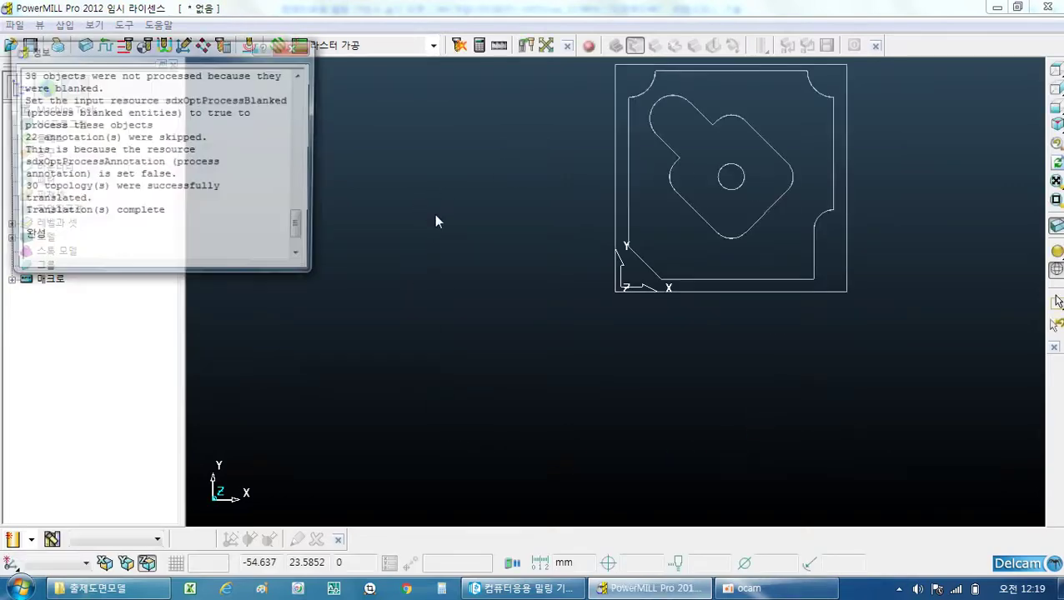
{"action": "left_click", "coordinate": [298, 49]}
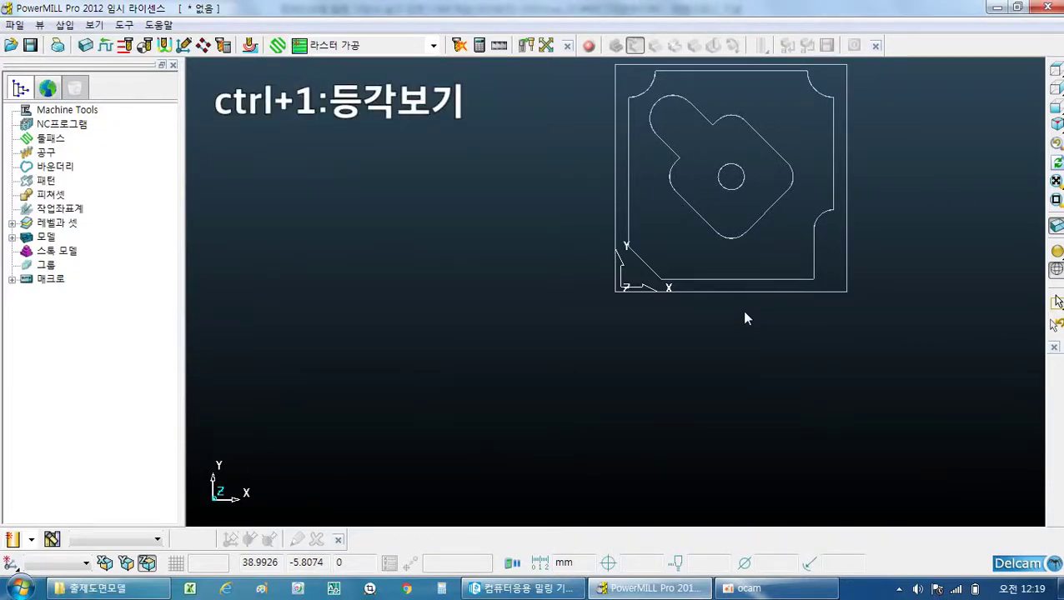
Display the imported part in an isometric view with model shading.
{"action": "key", "text": "ctrl+1"}
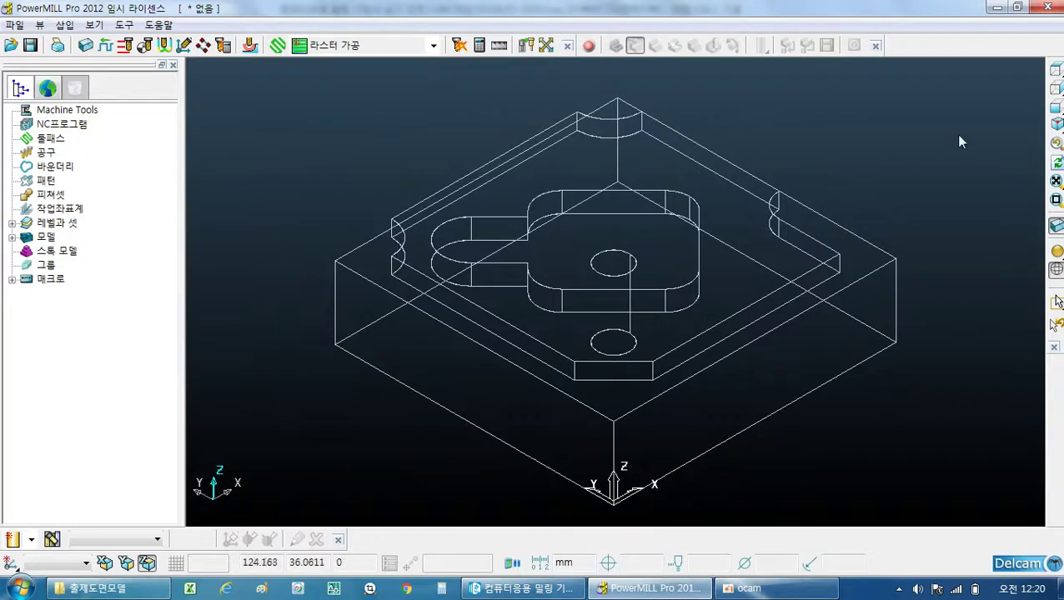
{"action": "mouse_move", "coordinate": [1057, 73]}
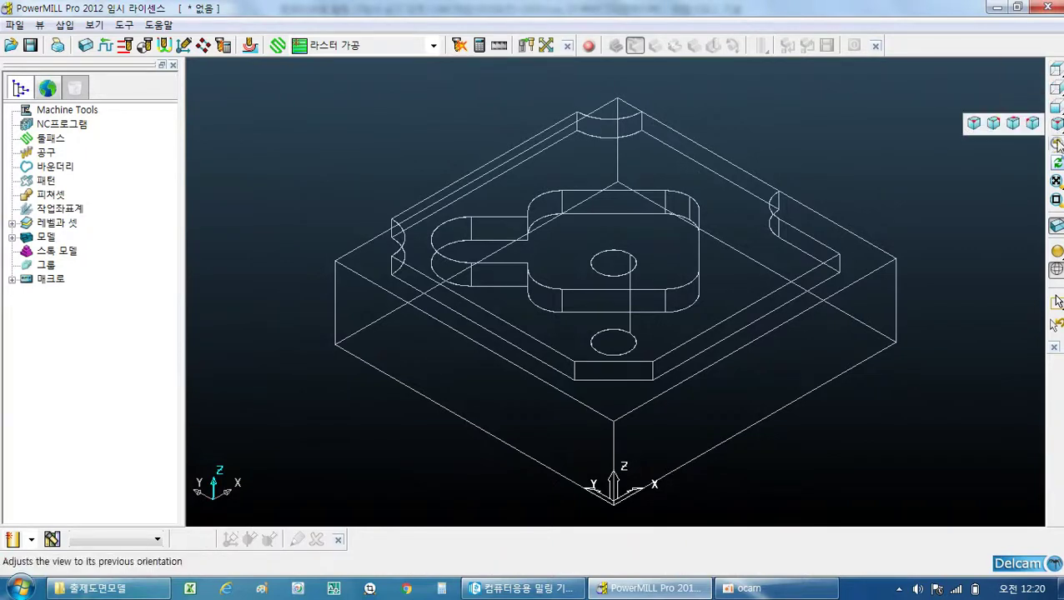
{"action": "mouse_move", "coordinate": [1058, 252]}
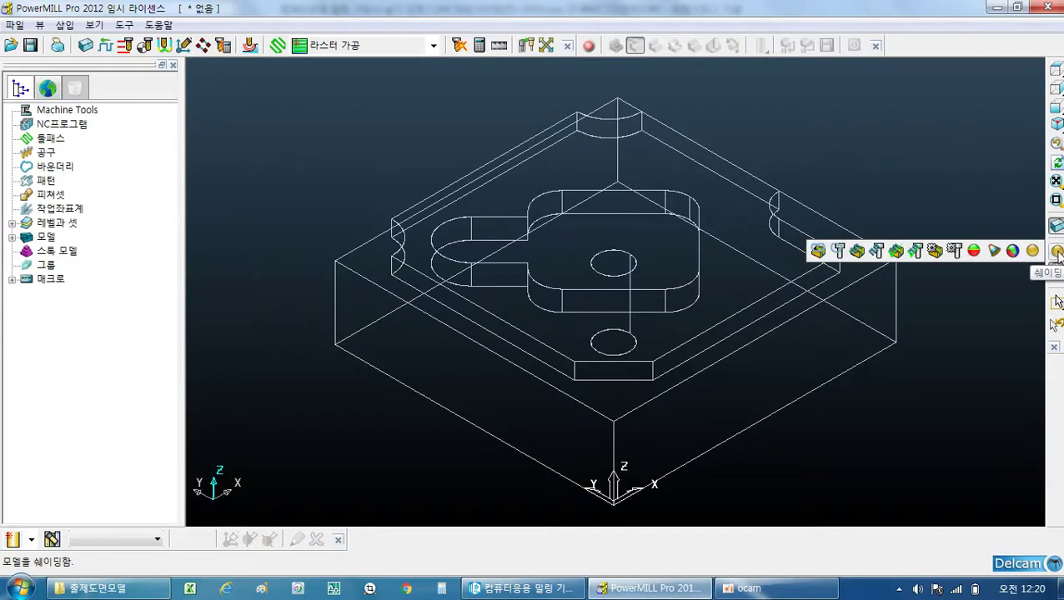
{"action": "left_click", "coordinate": [1057, 253]}
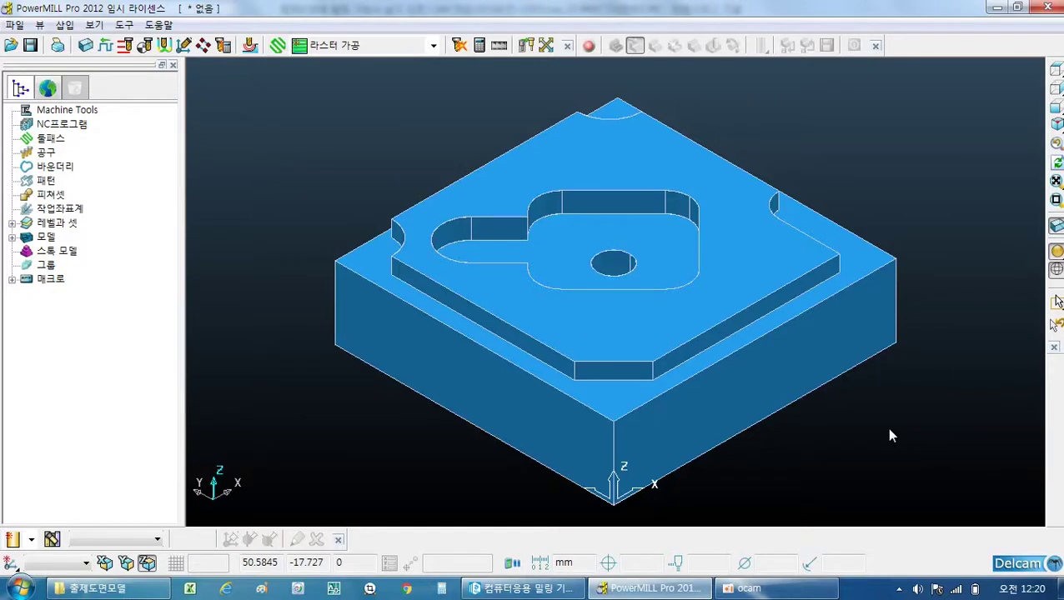
Define a box block calculated from the model's limits, with tolerance 0.1 and expansion 0.0.
{"action": "left_click", "coordinate": [85, 46]}
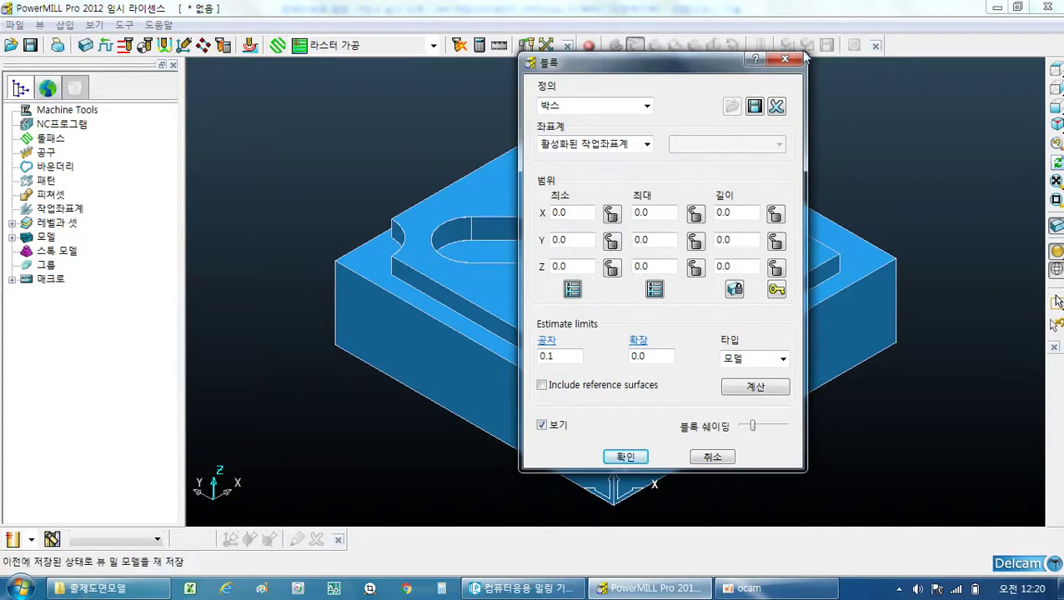
{"action": "left_click", "coordinate": [749, 388]}
{"action": "left_click_drag", "start_coordinate": [675, 71], "coordinate": [200, 60]}
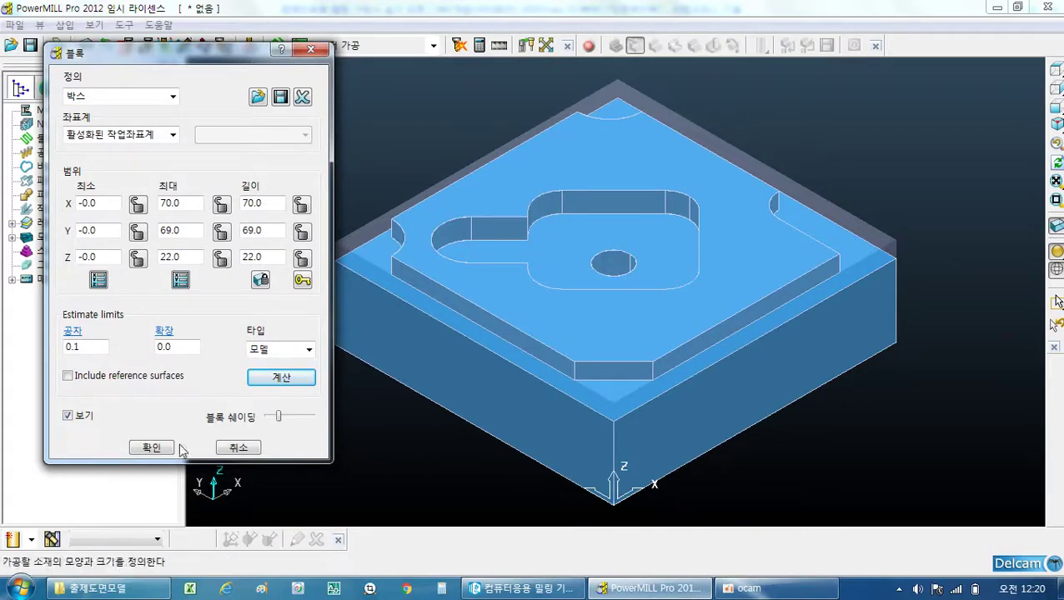
{"action": "left_click", "coordinate": [152, 449]}
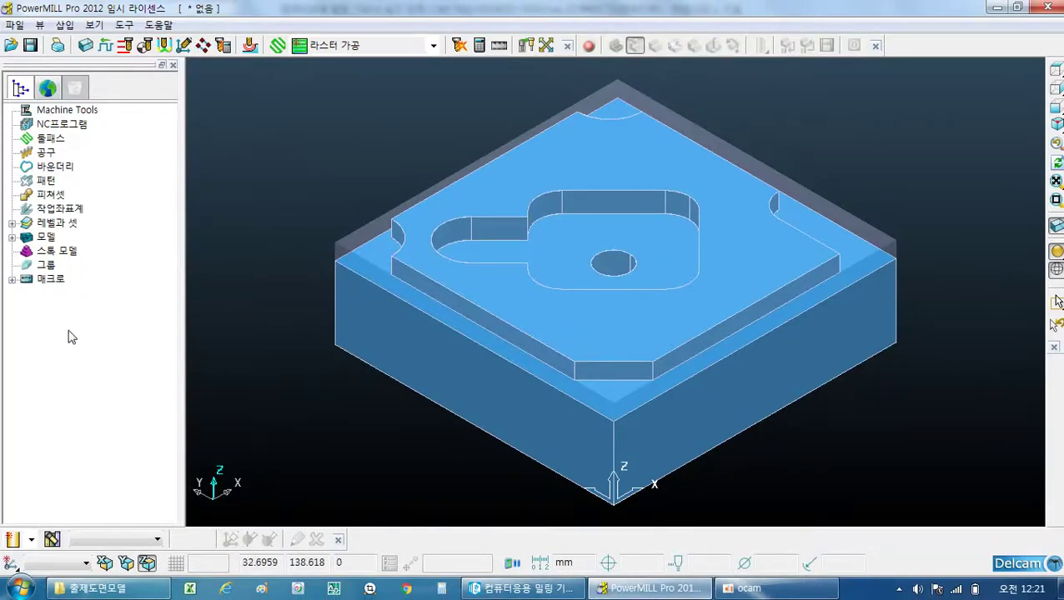
Create a workplane positioned from the block at its nearest upper corner, directly above the model origin.
{"action": "left_click", "coordinate": [55, 210]}
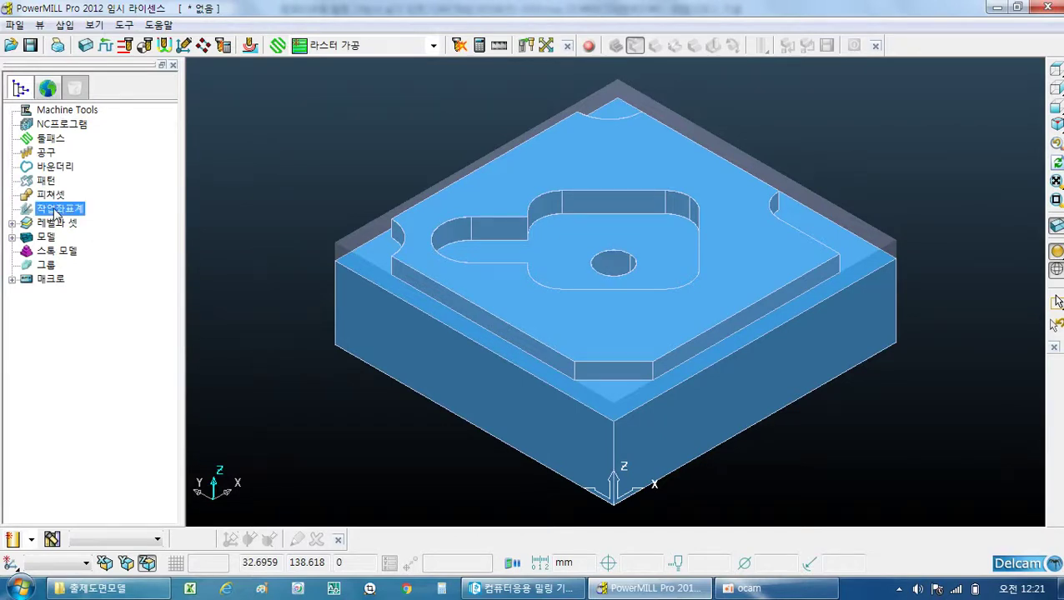
{"action": "right_click", "coordinate": [55, 215]}
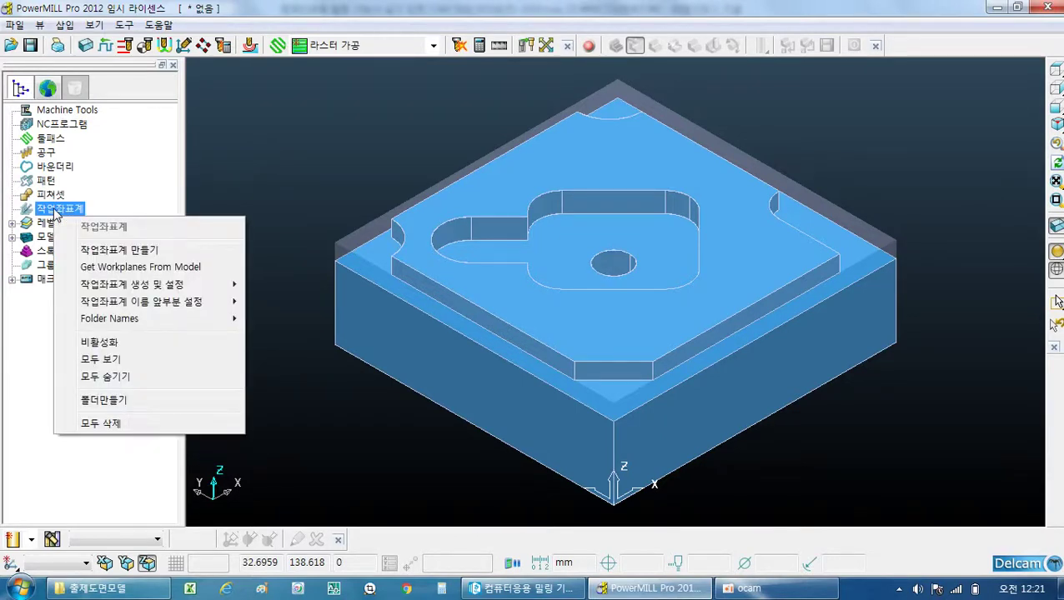
{"action": "mouse_move", "coordinate": [114, 289]}
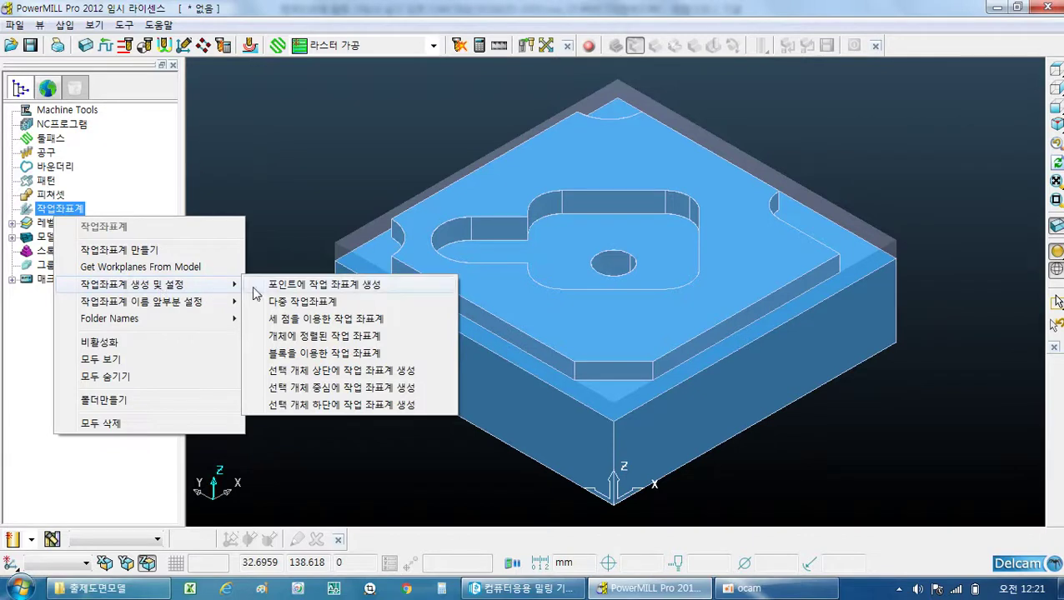
{"action": "left_click", "coordinate": [336, 353]}
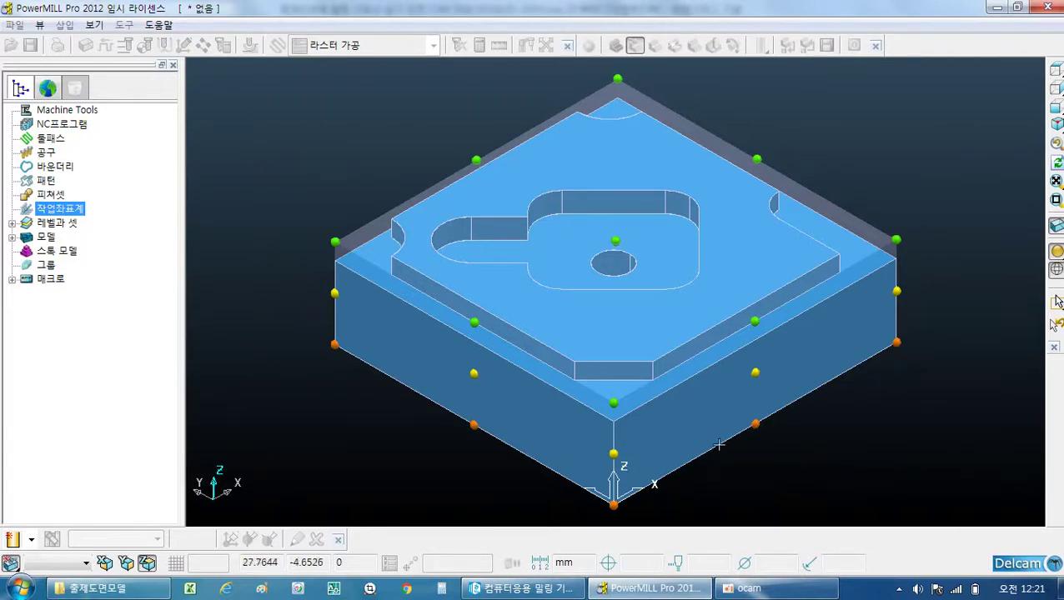
{"action": "left_click", "coordinate": [615, 401]}
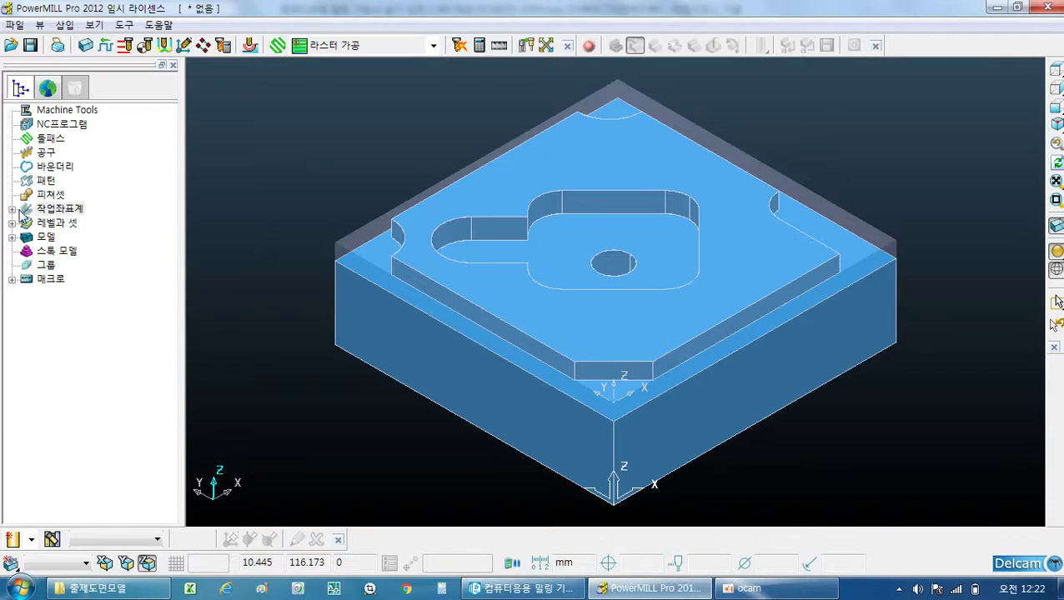
Activate the new workplane at the block's upper corner.
{"action": "left_click", "coordinate": [13, 209]}
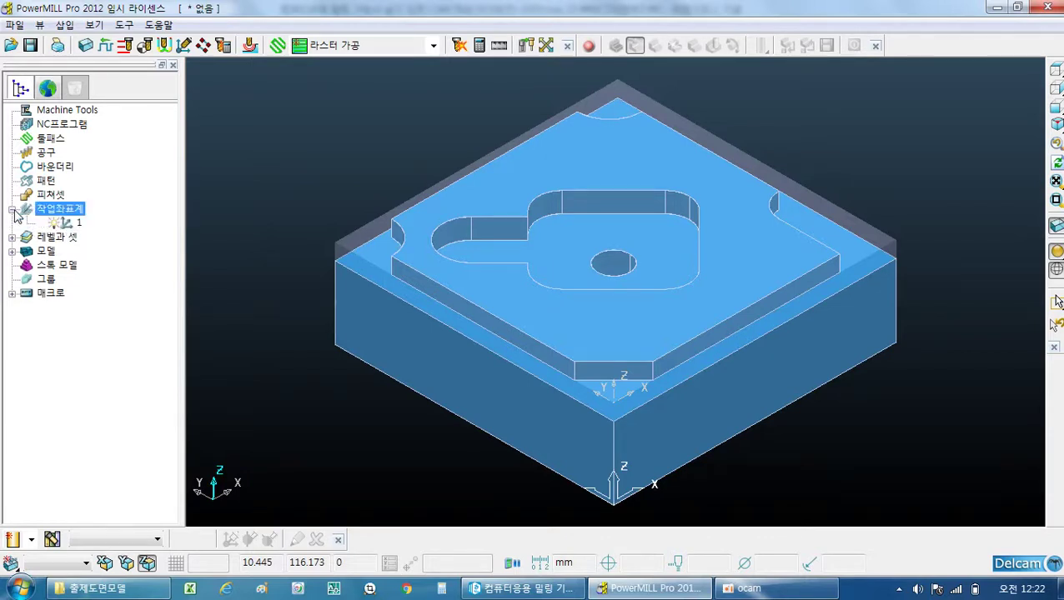
{"action": "right_click", "coordinate": [69, 225]}
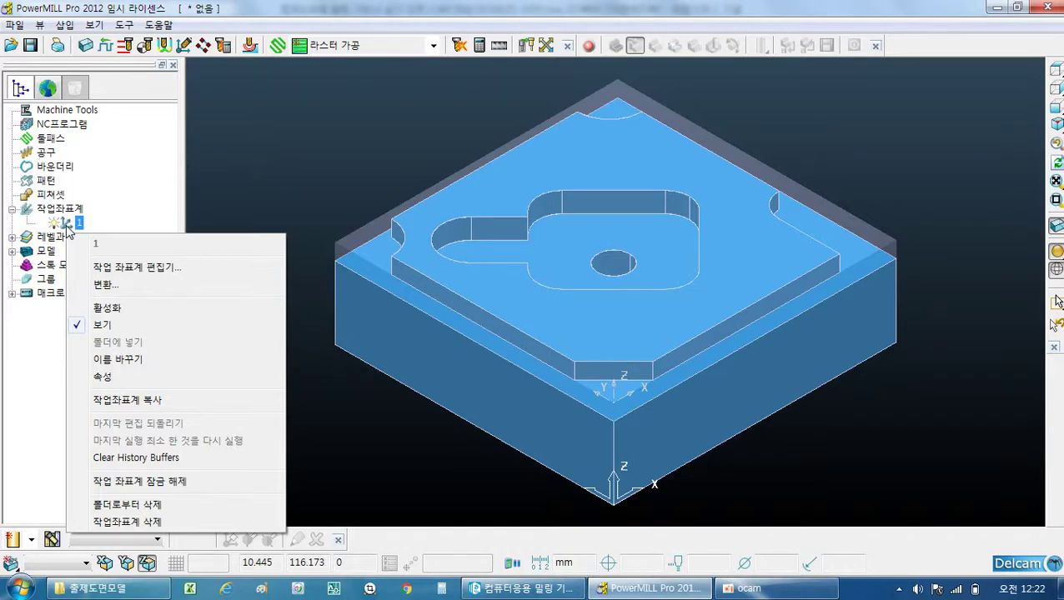
{"action": "left_click", "coordinate": [139, 309]}
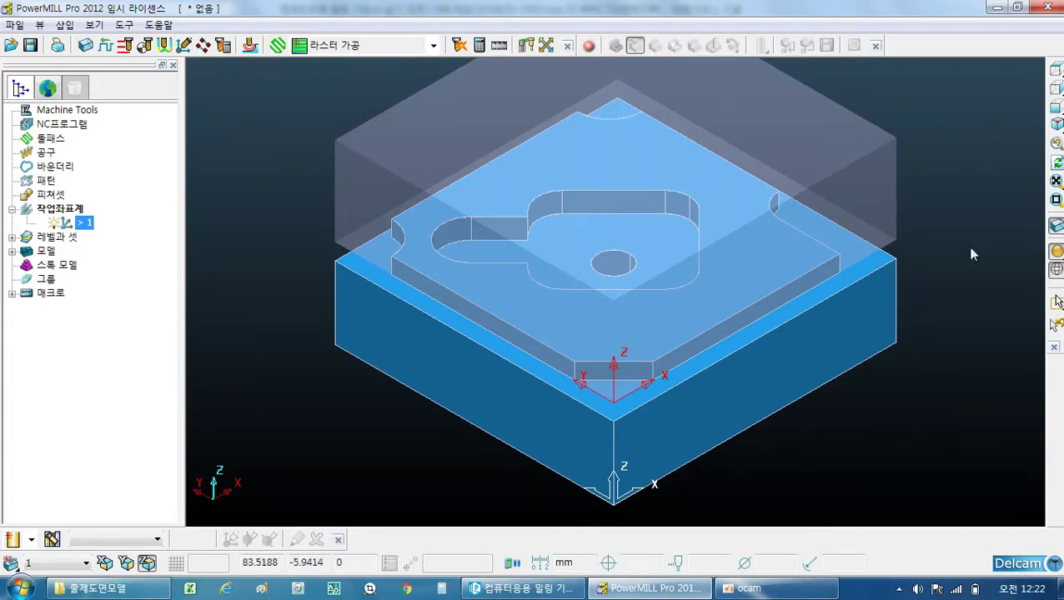
Recalculate the box block from the model's limits in the active workplane and accept it.
{"action": "left_click", "coordinate": [86, 47]}
{"action": "left_click", "coordinate": [280, 381]}
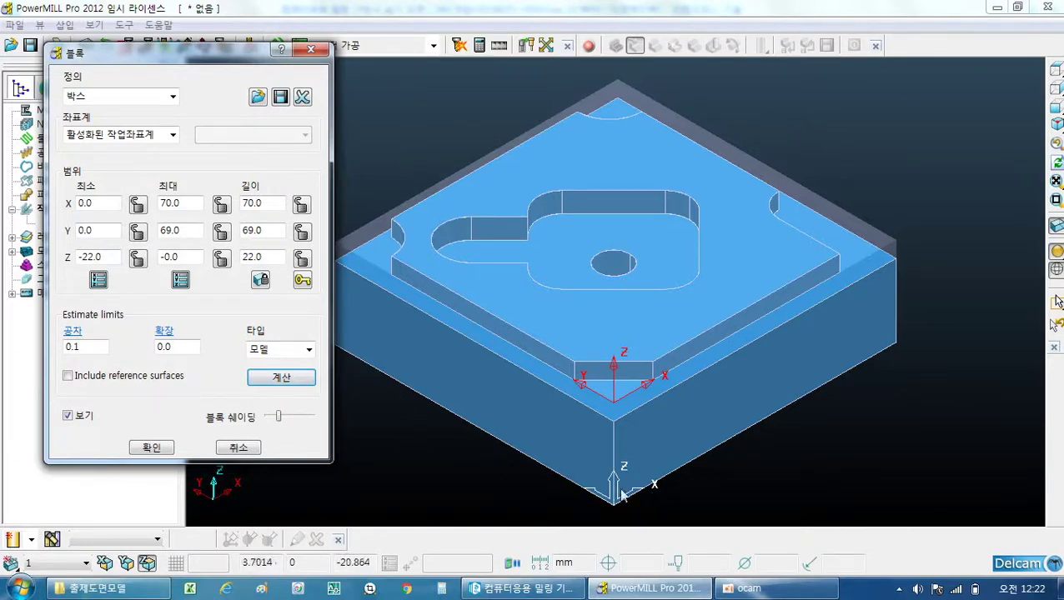
{"action": "left_click", "coordinate": [151, 448]}
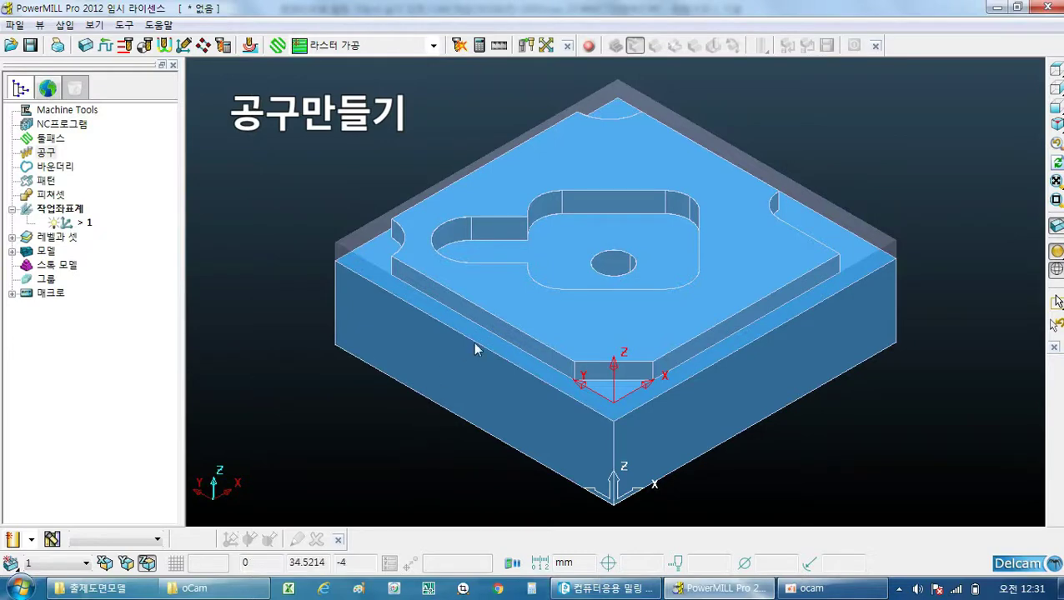
Consult the tool table in the work document, switch back to PowerMILL and create an end mill tool named 페이스커터.
{"action": "left_click", "coordinate": [603, 589]}
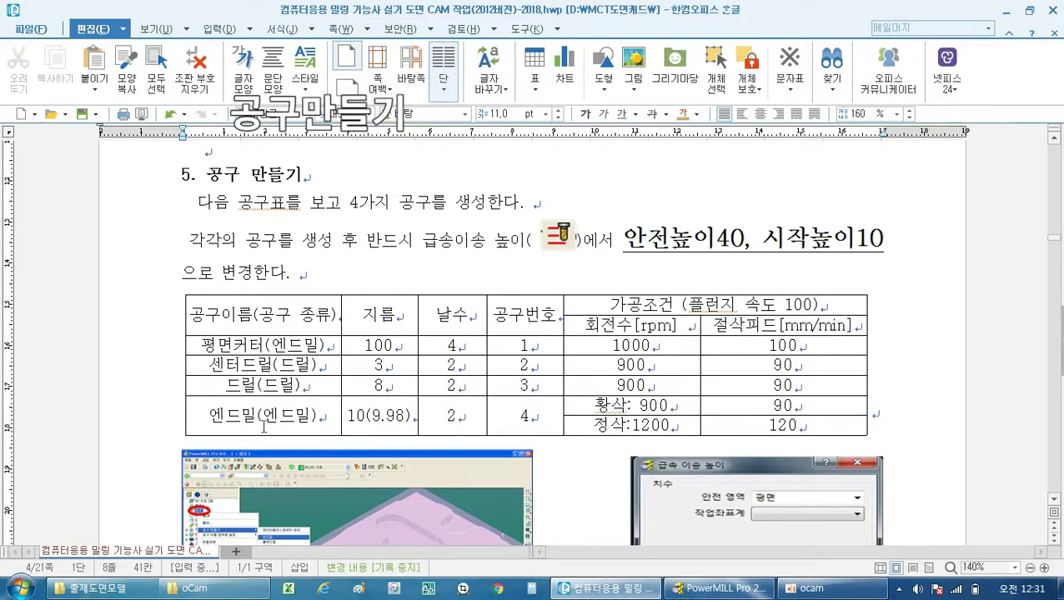
{"action": "left_click", "coordinate": [703, 582]}
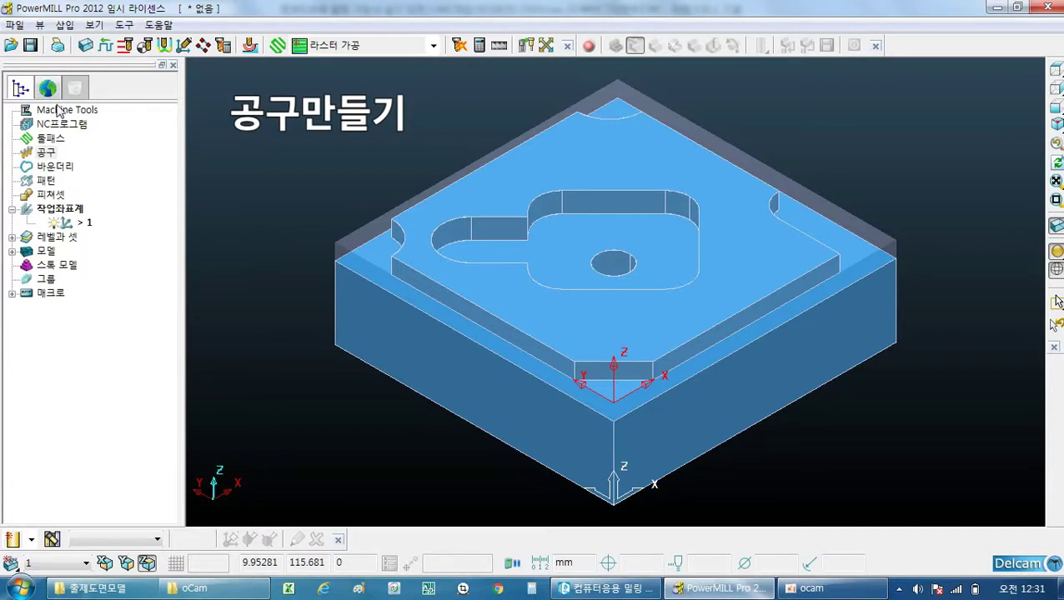
{"action": "left_click", "coordinate": [46, 153]}
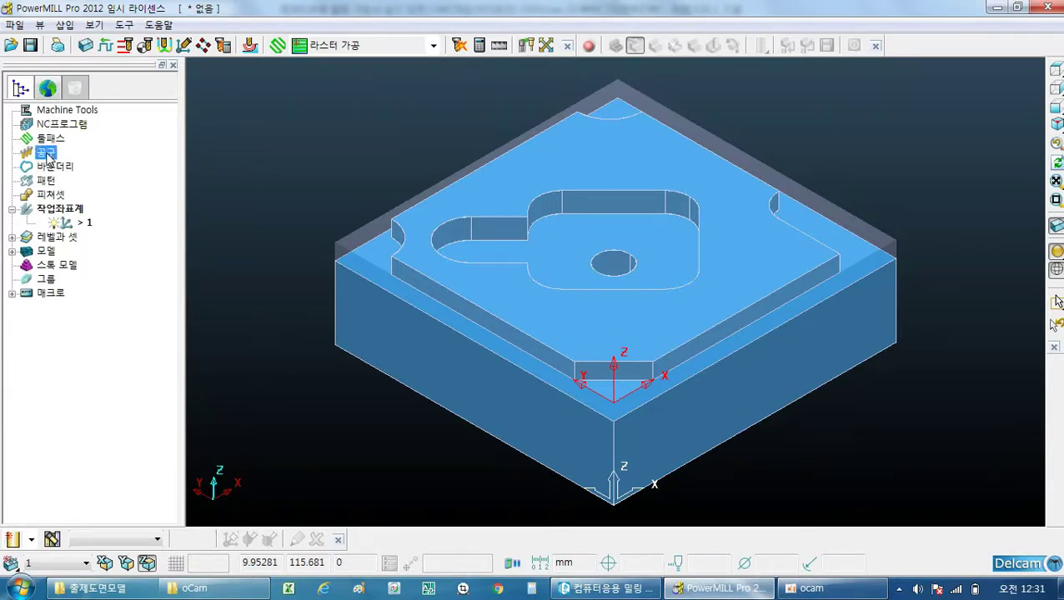
{"action": "right_click", "coordinate": [48, 156]}
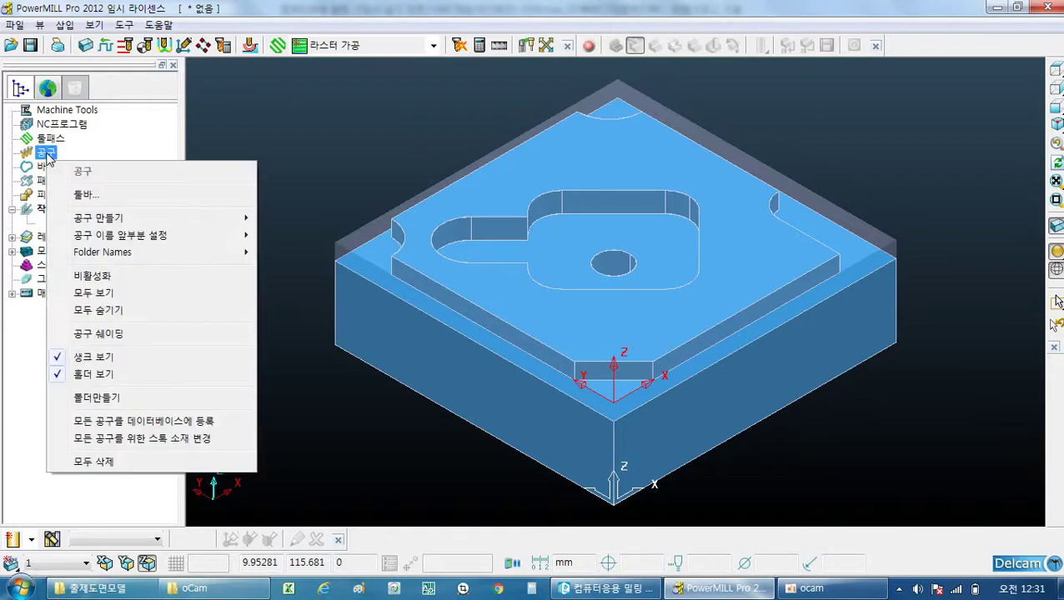
{"action": "mouse_move", "coordinate": [94, 219]}
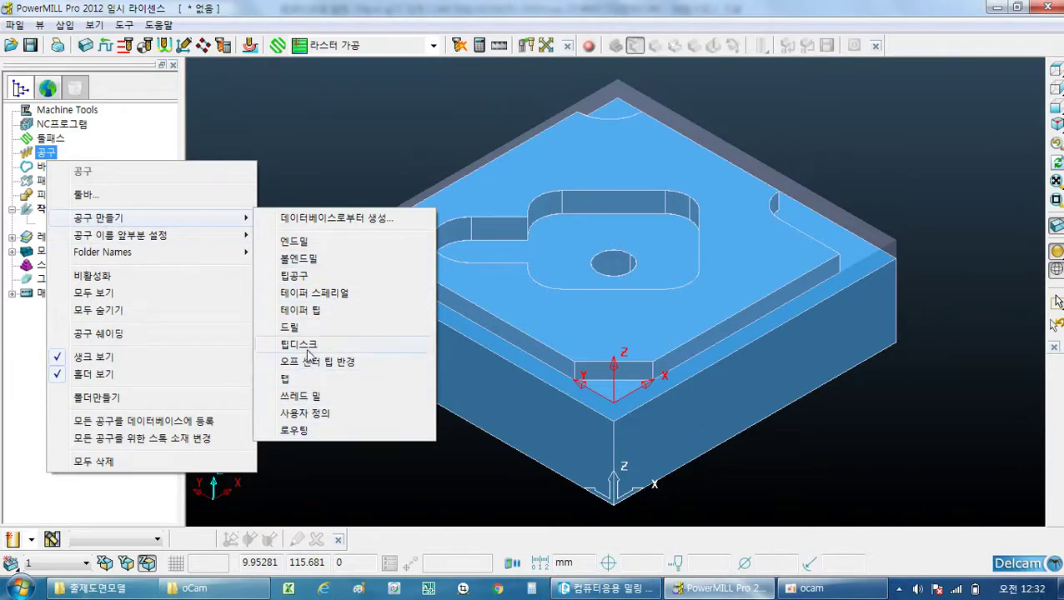
{"action": "left_click", "coordinate": [317, 246]}
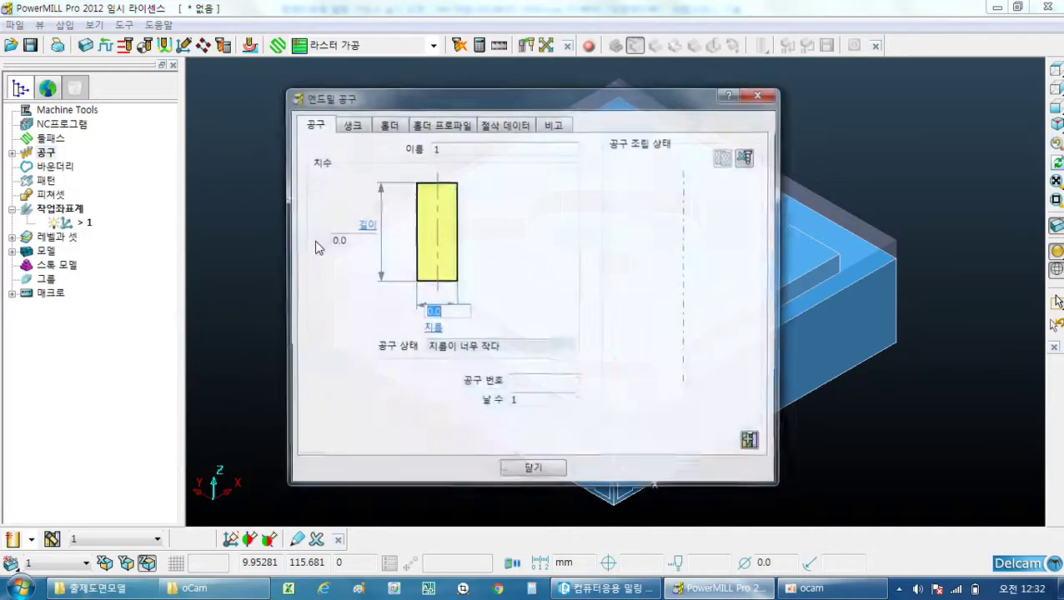
{"action": "left_click", "coordinate": [450, 148]}
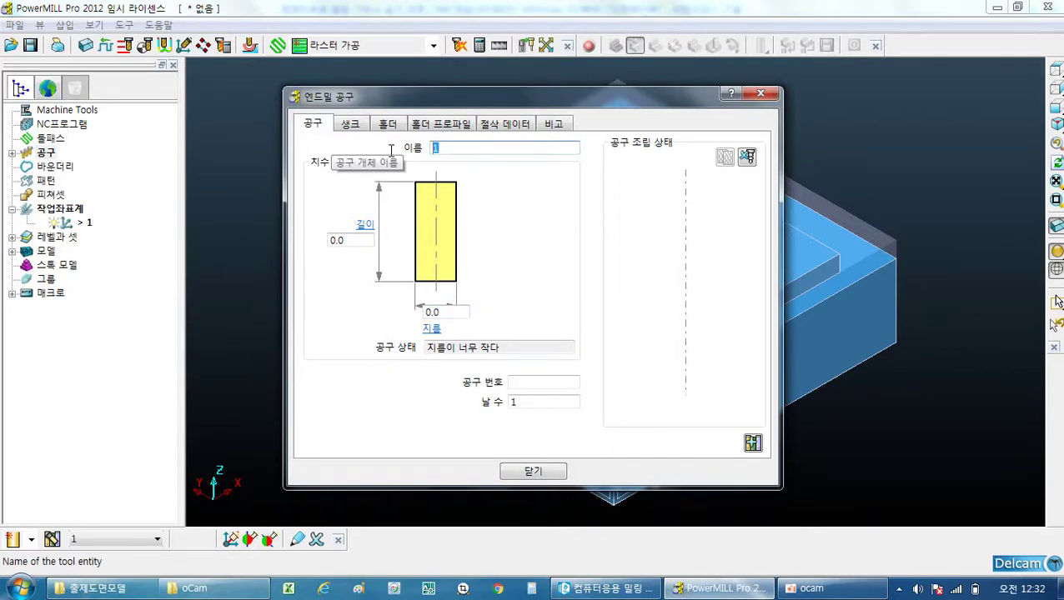
{"action": "type", "text": "ㅍㅔ이"}
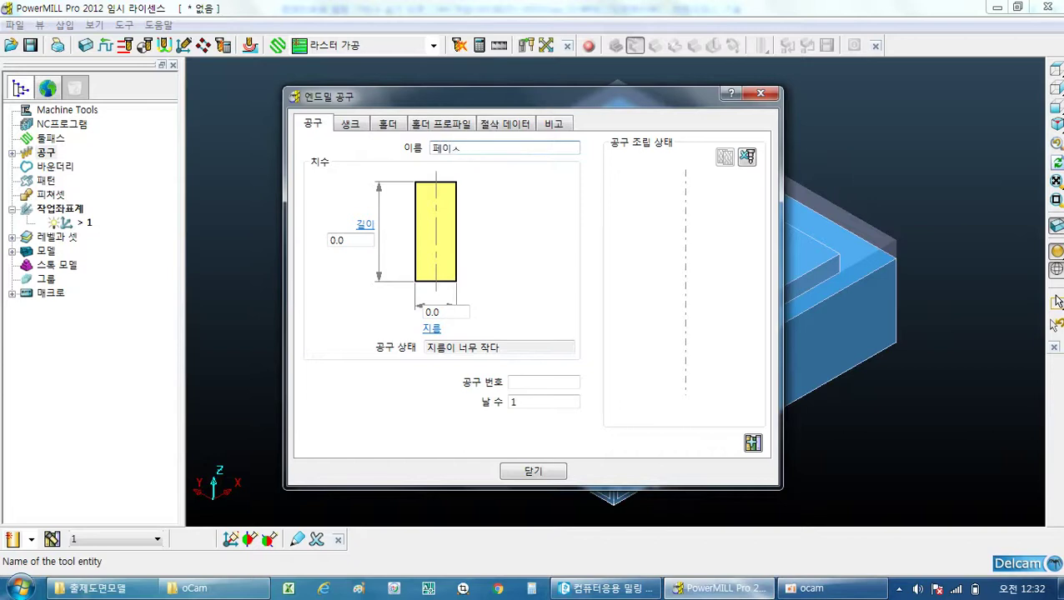
{"action": "type", "text": "슼ㅓㅌㅓ"}
Give the 페이스커터 tool a diameter of 100, a length of 20 and tool number 1, and close its definition.
{"action": "left_click", "coordinate": [444, 314]}
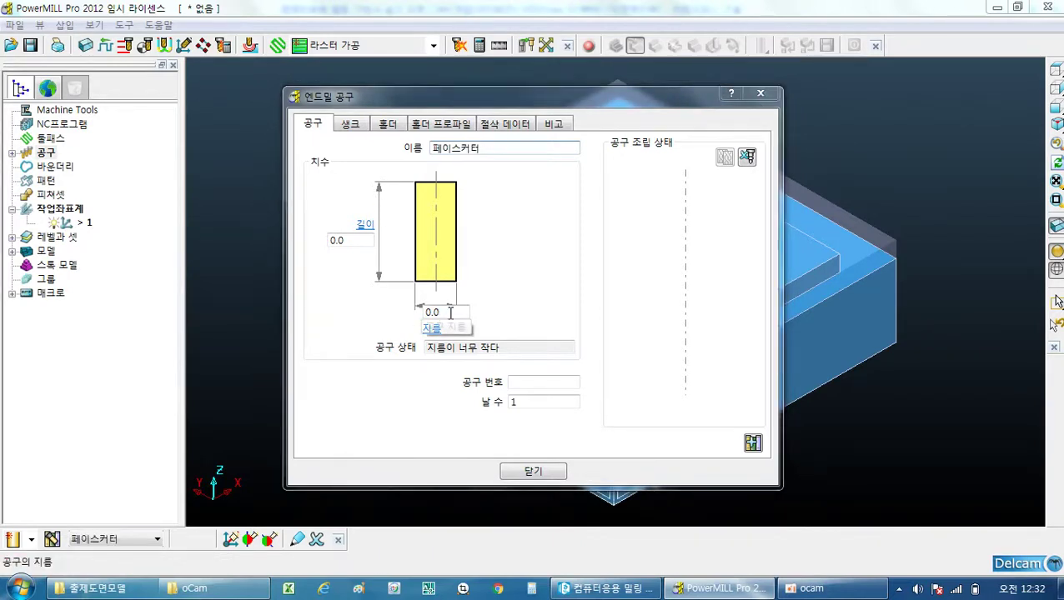
{"action": "double_click", "coordinate": [446, 312]}
{"action": "type", "text": "100"}
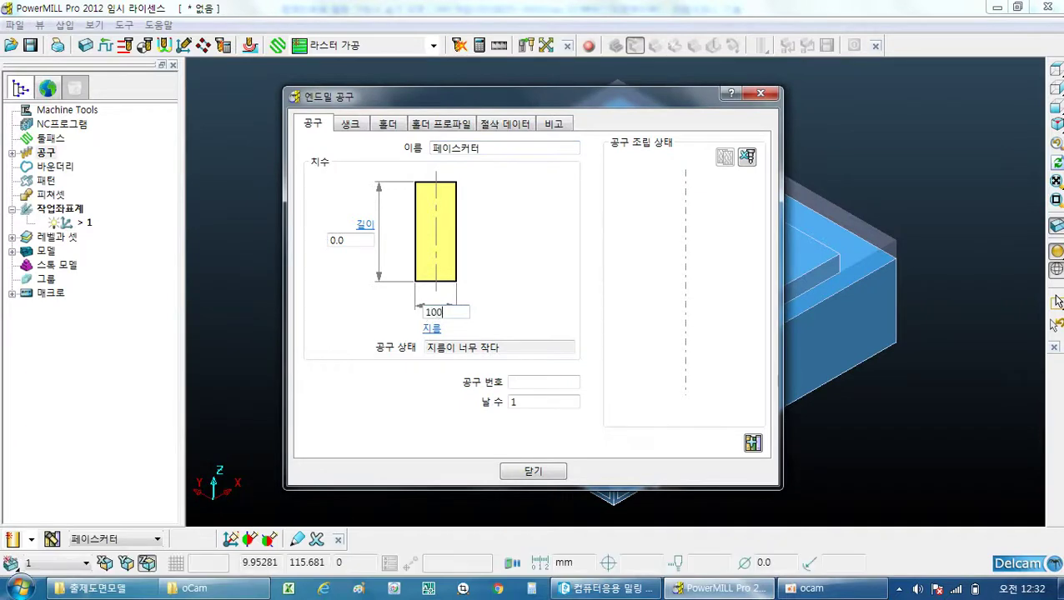
{"action": "left_click", "coordinate": [367, 242]}
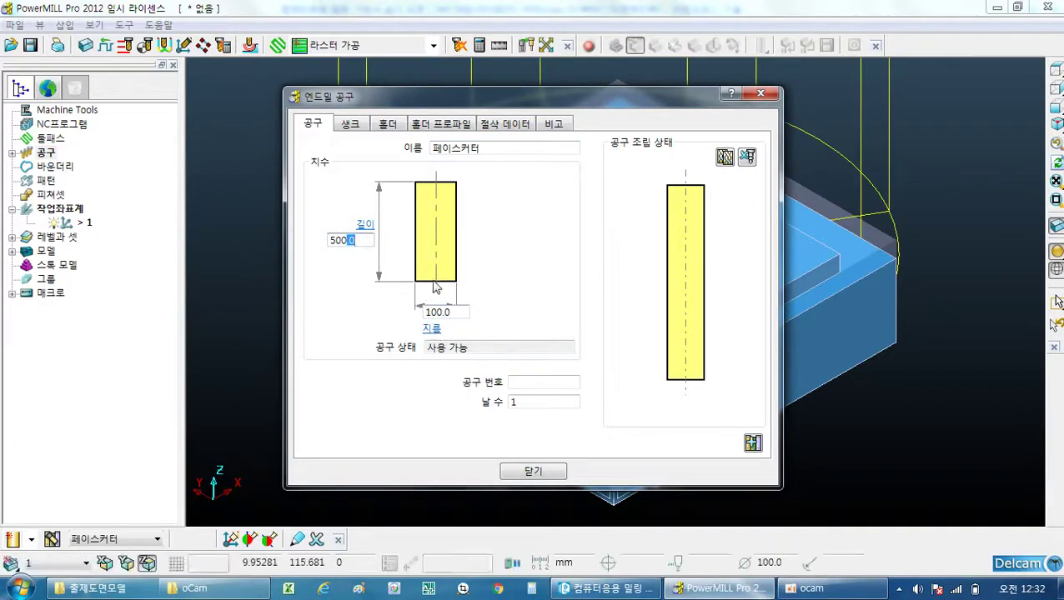
{"action": "left_click_drag", "start_coordinate": [360, 240], "coordinate": [297, 242]}
{"action": "type", "text": "20"}
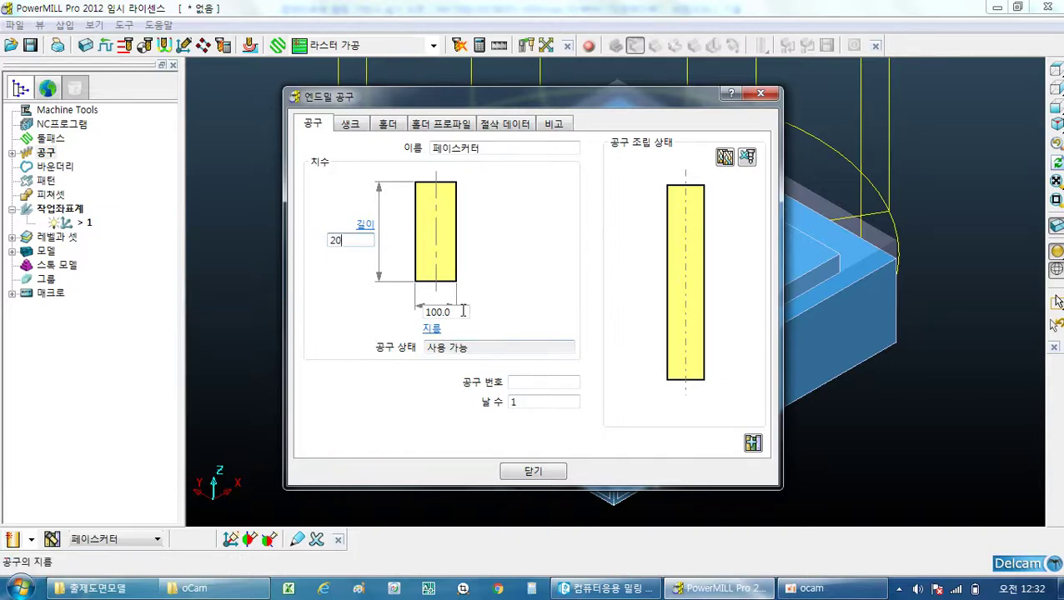
{"action": "left_click", "coordinate": [463, 311]}
{"action": "left_click", "coordinate": [518, 381]}
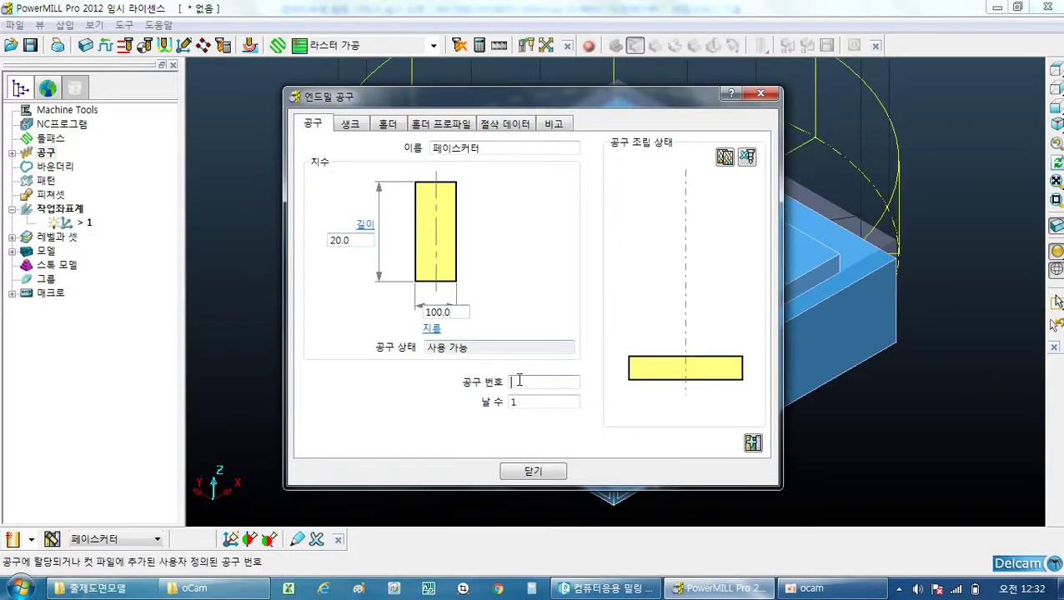
{"action": "type", "text": "1"}
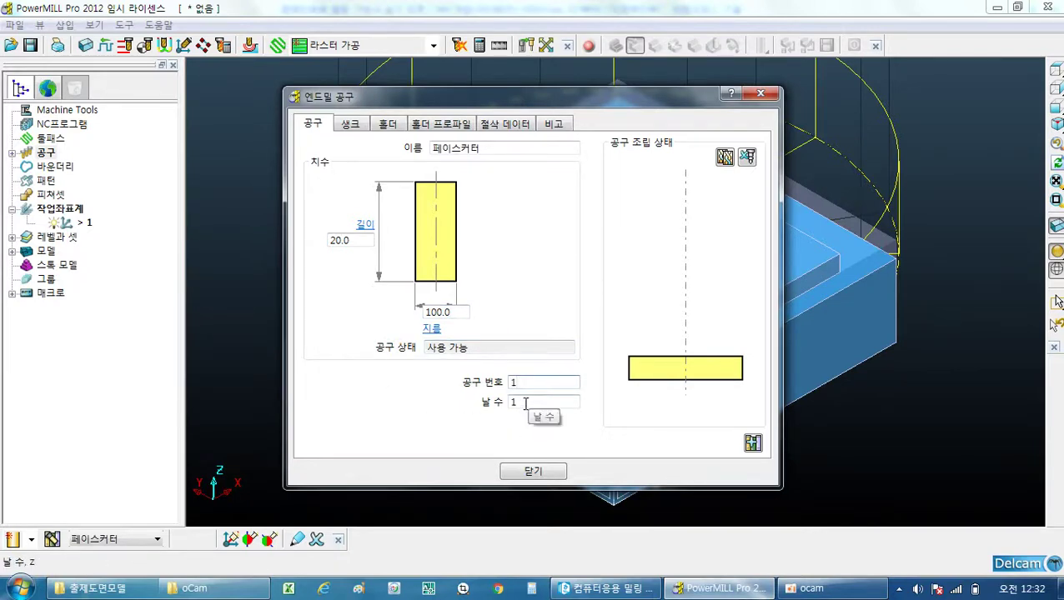
{"action": "left_click", "coordinate": [532, 472]}
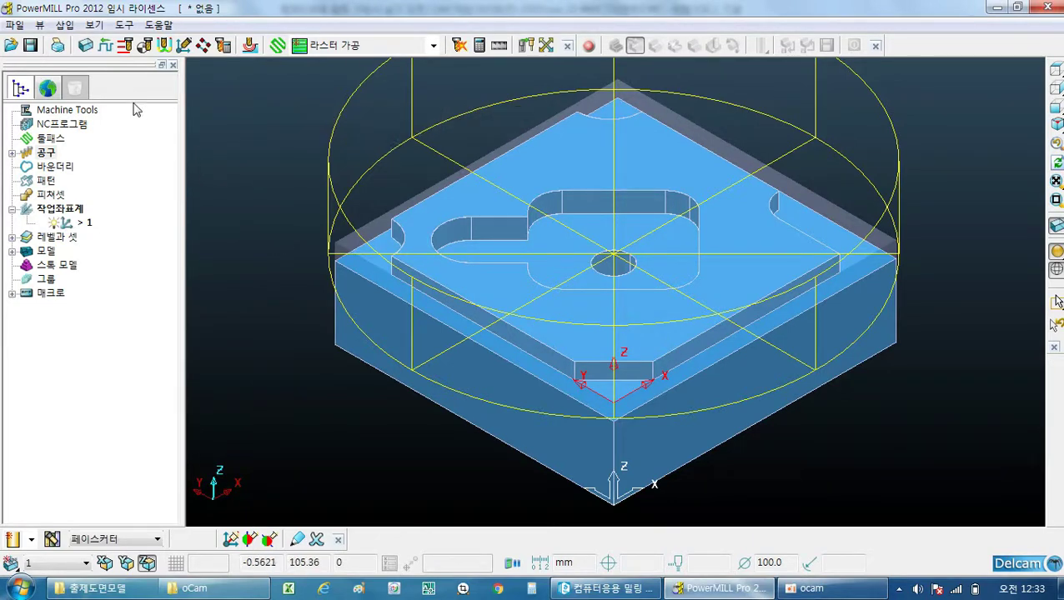
Set the rapid move heights to a safe height of 40 and a start Z of 10, and accept them.
{"action": "left_click", "coordinate": [125, 52]}
{"action": "left_click_drag", "start_coordinate": [131, 85], "coordinate": [296, 86]}
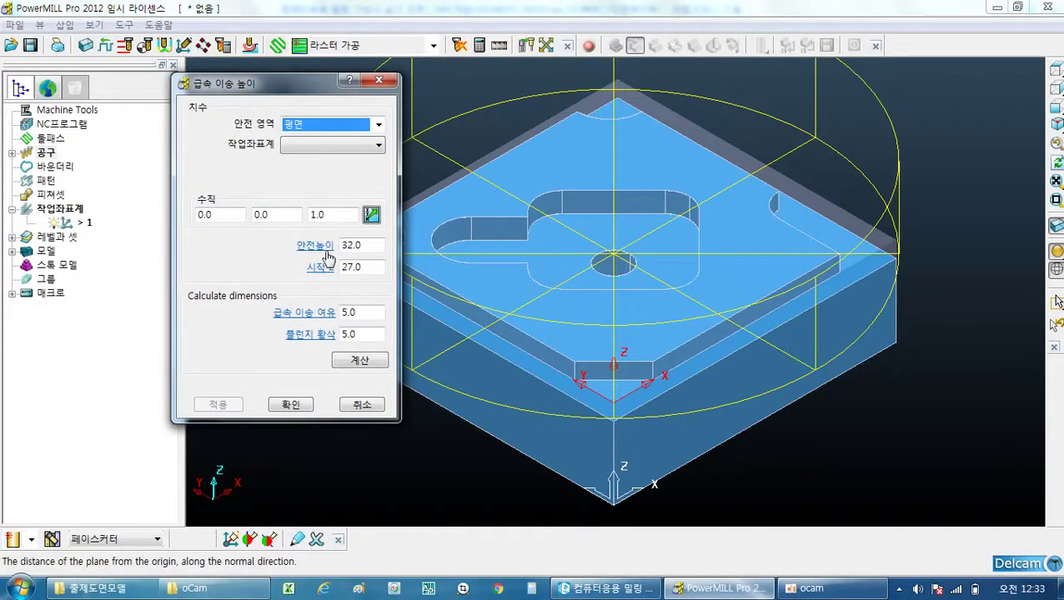
{"action": "double_click", "coordinate": [359, 245]}
{"action": "type", "text": "40"}
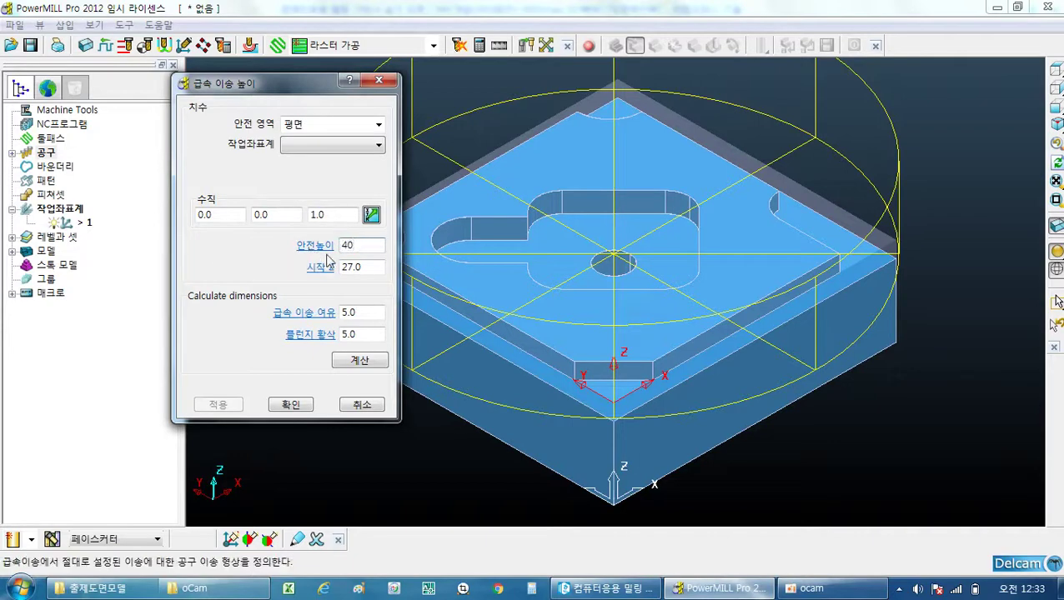
{"action": "double_click", "coordinate": [360, 267]}
{"action": "type", "text": "10"}
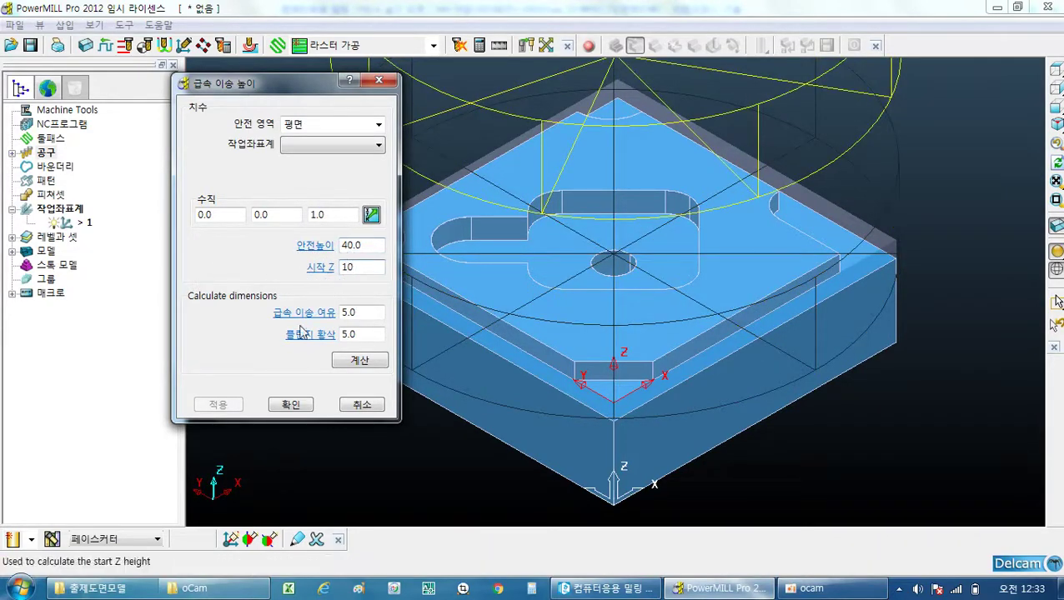
{"action": "left_click", "coordinate": [304, 403]}
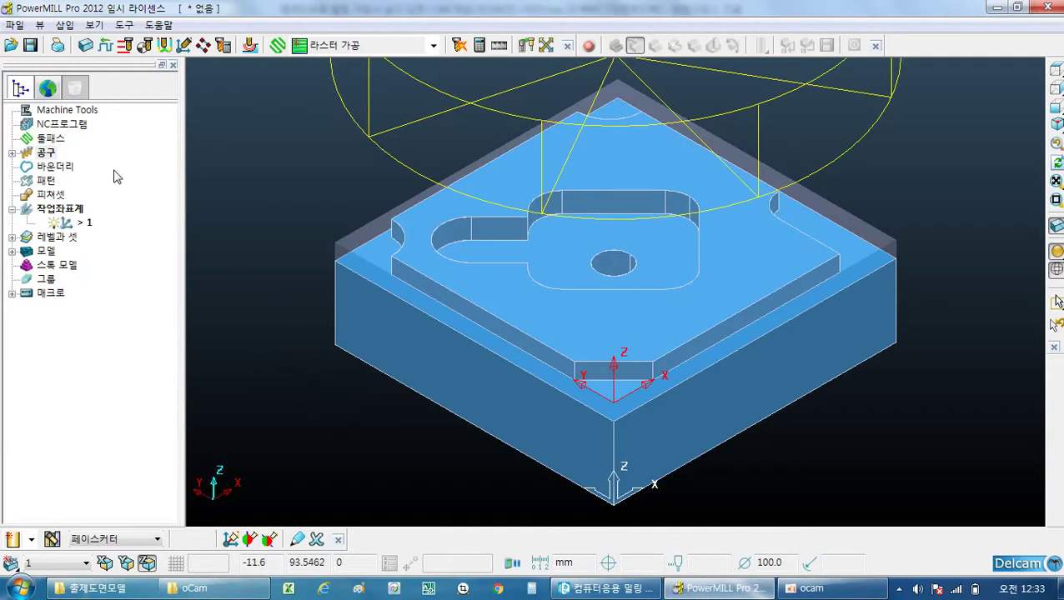
Create a drill tool and name it 센터드릴.
{"action": "right_click", "coordinate": [47, 154]}
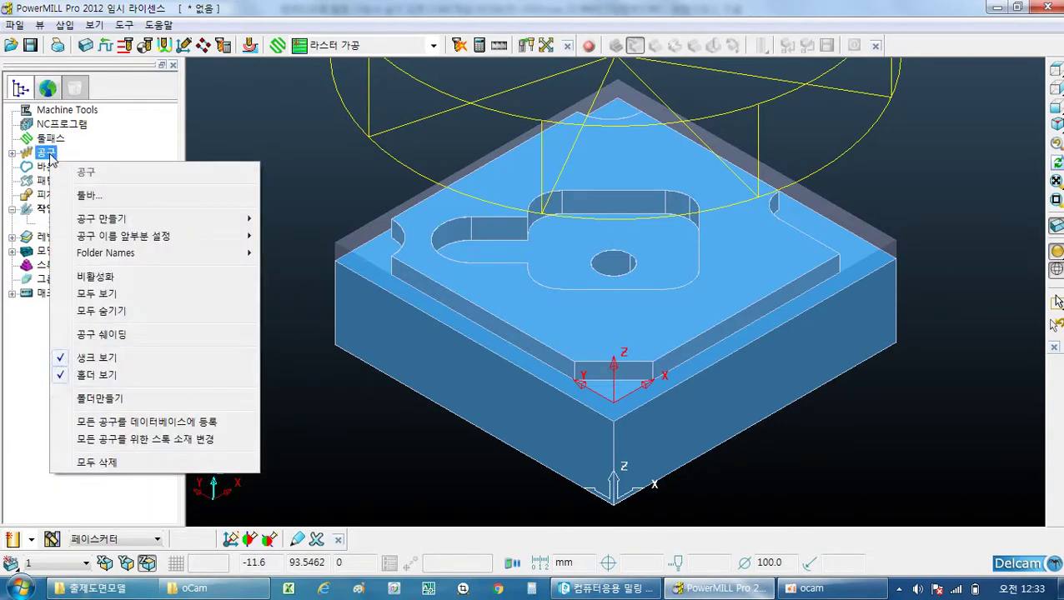
{"action": "mouse_move", "coordinate": [113, 222]}
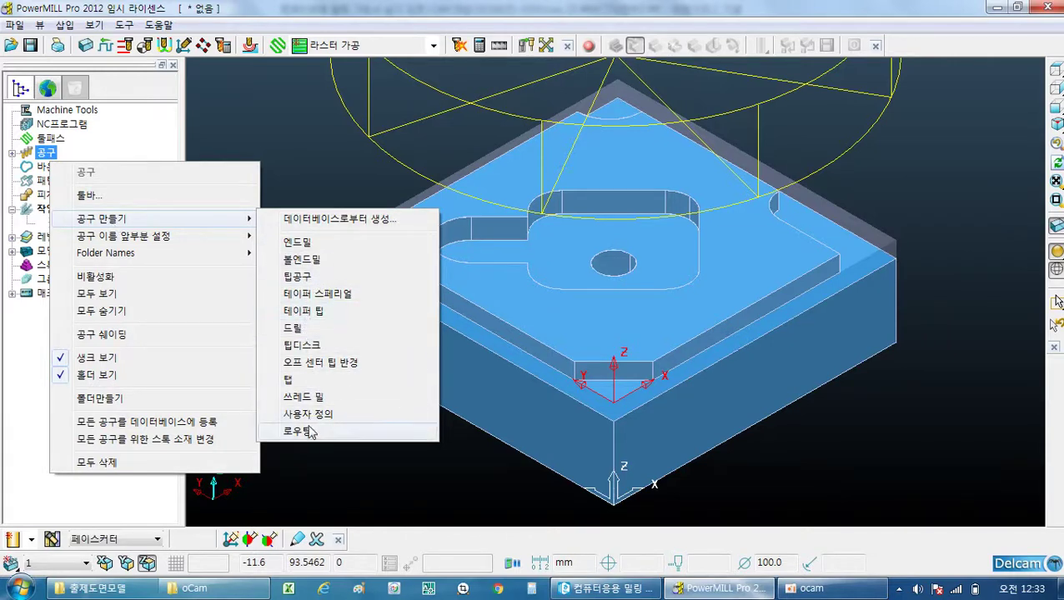
{"action": "left_click", "coordinate": [305, 328]}
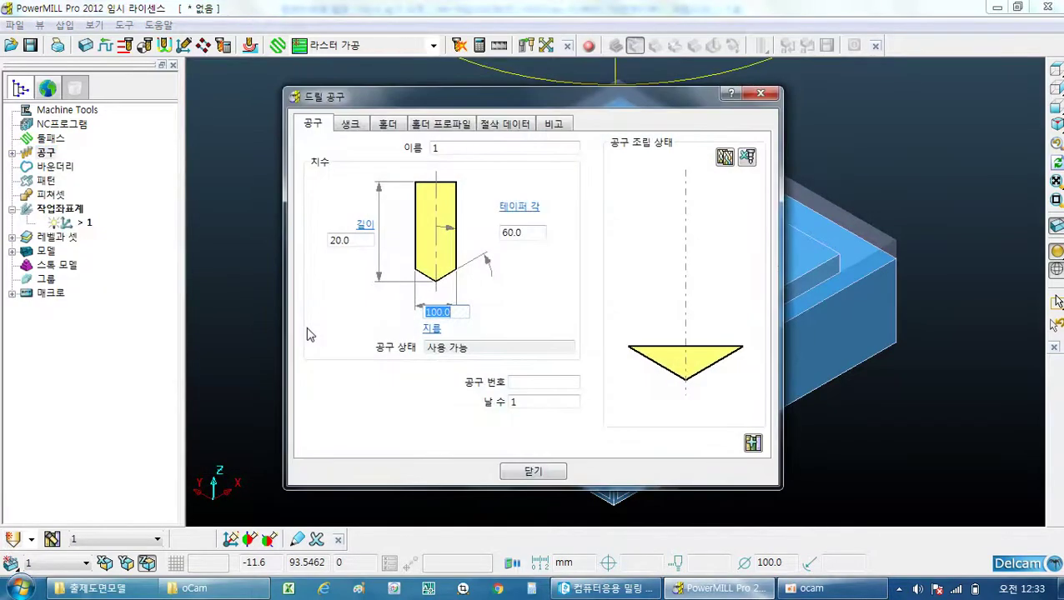
{"action": "left_click", "coordinate": [447, 148]}
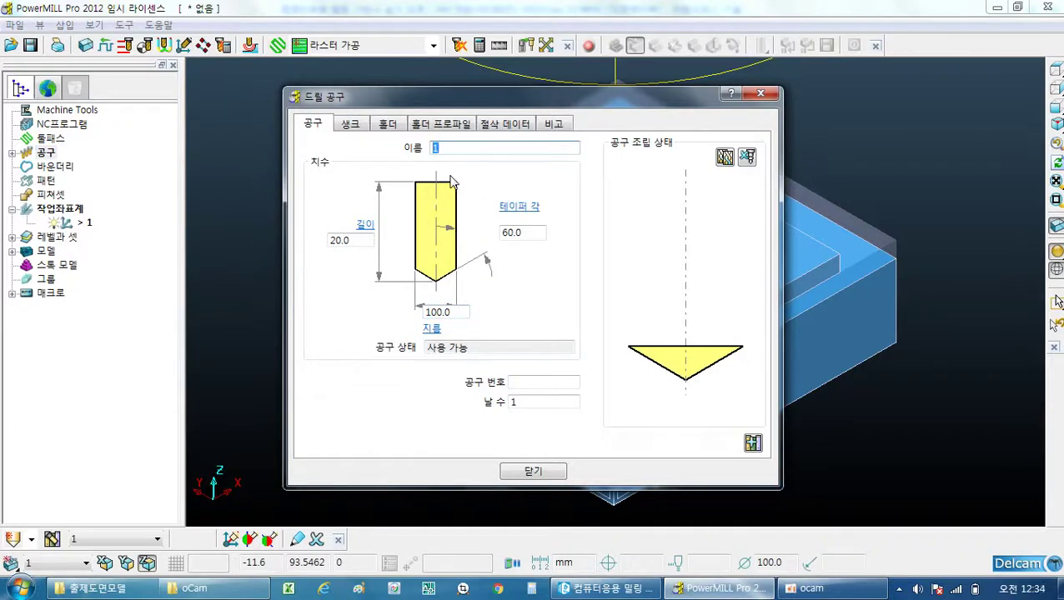
{"action": "type", "text": "센ㅌ"}
Give the 센터드릴 tool a diameter of 3, a length of 15 and tool number 2, and close its definition.
{"action": "left_click_drag", "start_coordinate": [459, 312], "coordinate": [404, 312]}
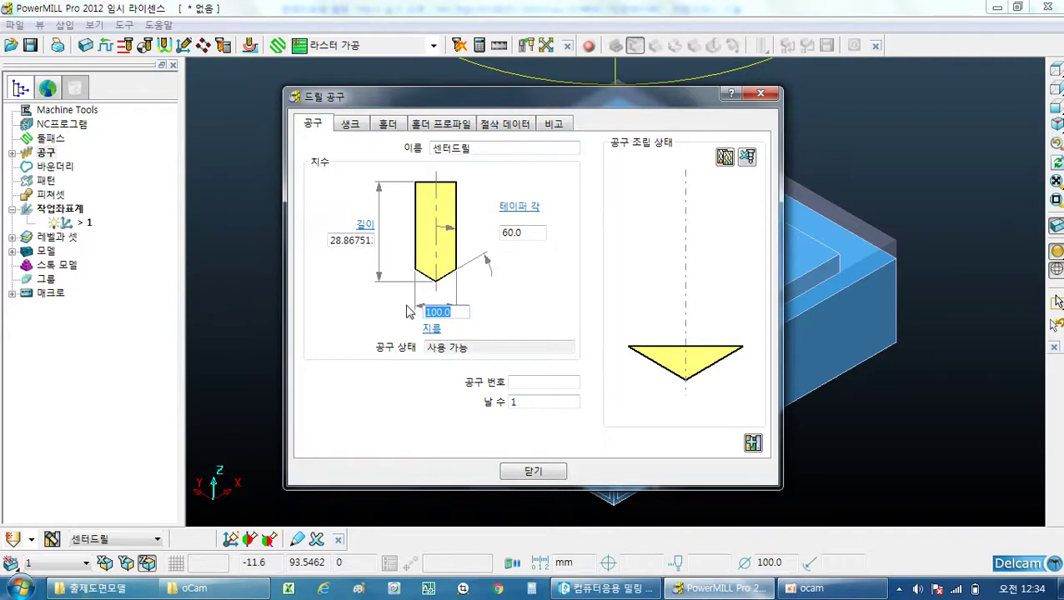
{"action": "type", "text": "3"}
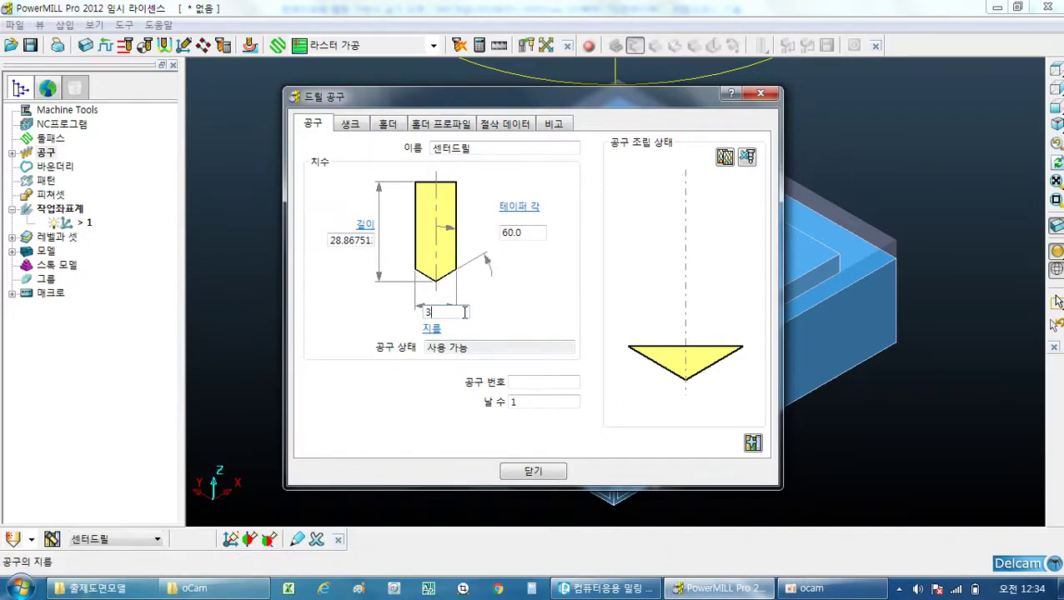
{"action": "left_click", "coordinate": [358, 241]}
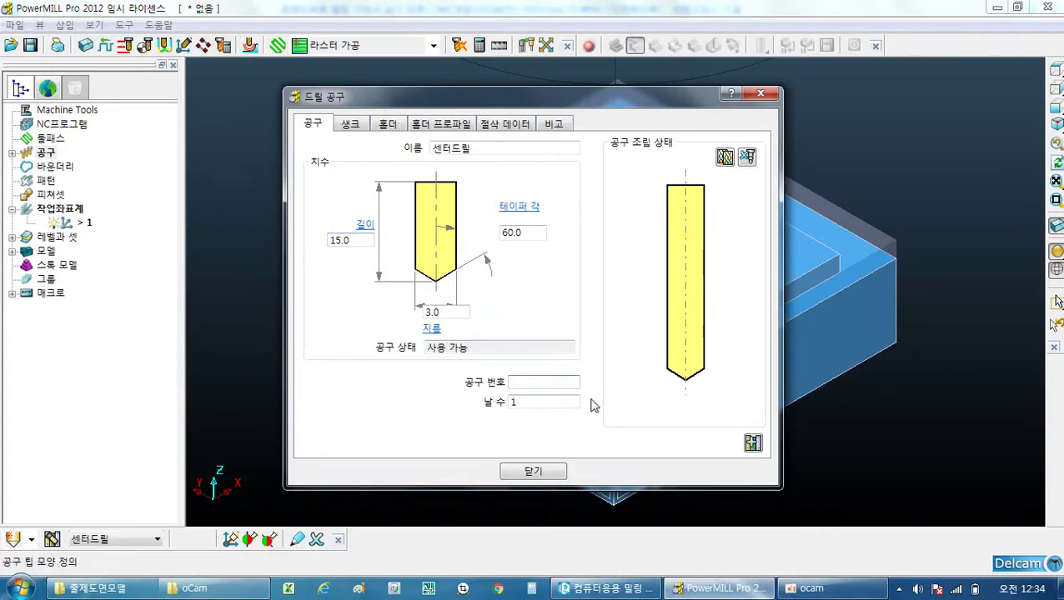
{"action": "type", "text": "2"}
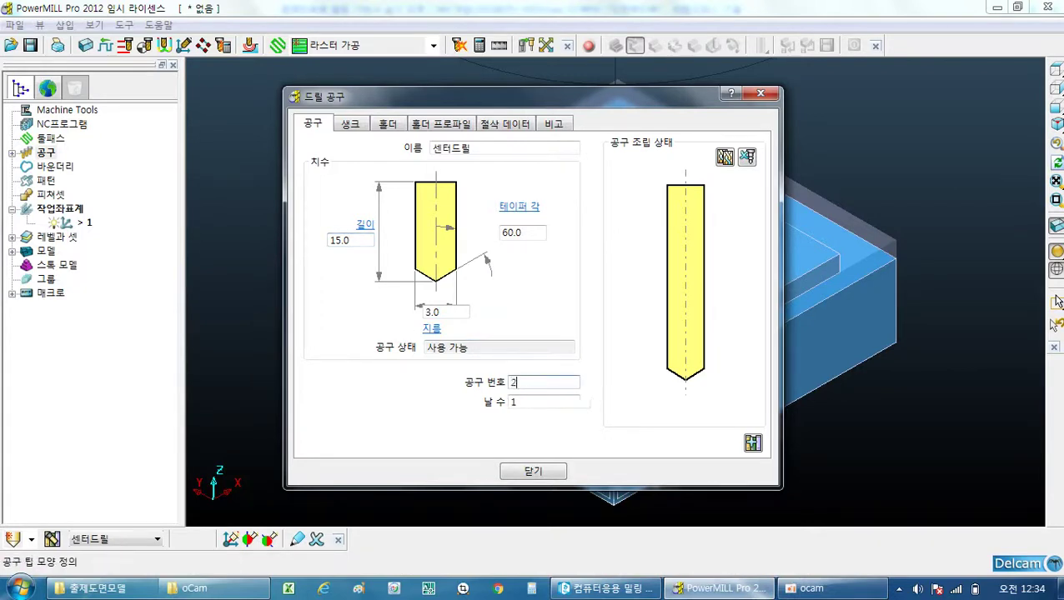
{"action": "left_click", "coordinate": [534, 472]}
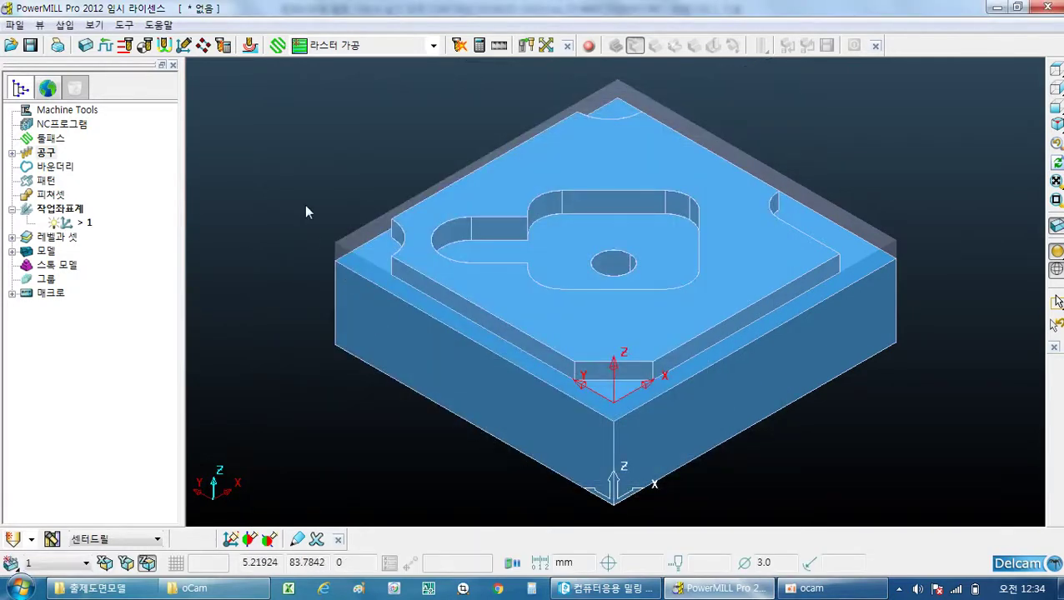
Review and accept the rapid move heights for the center drill, and show the model in the ISO 1 view.
{"action": "left_click", "coordinate": [127, 46]}
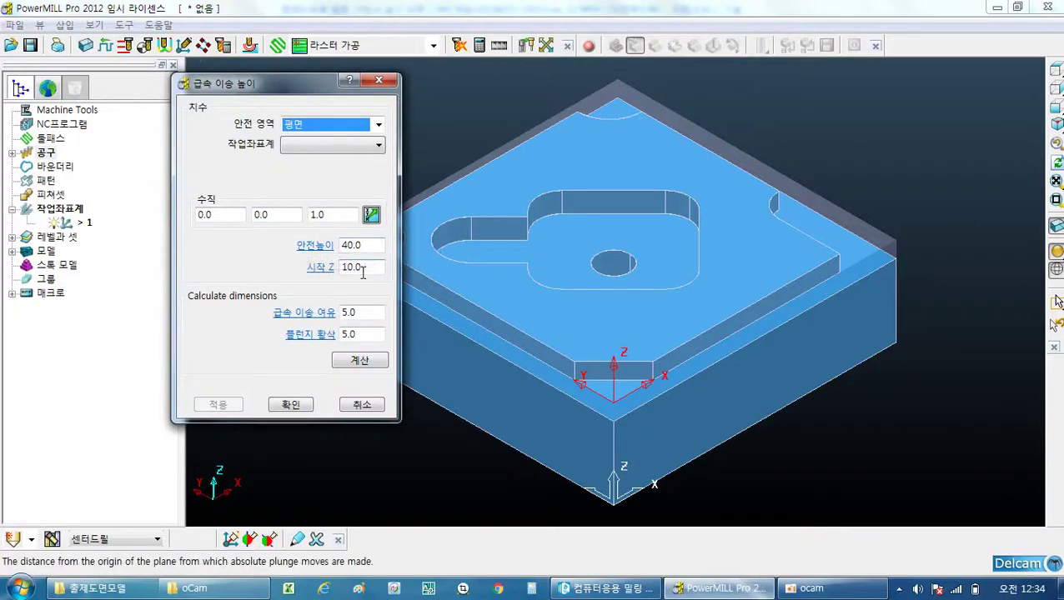
{"action": "left_click", "coordinate": [292, 405]}
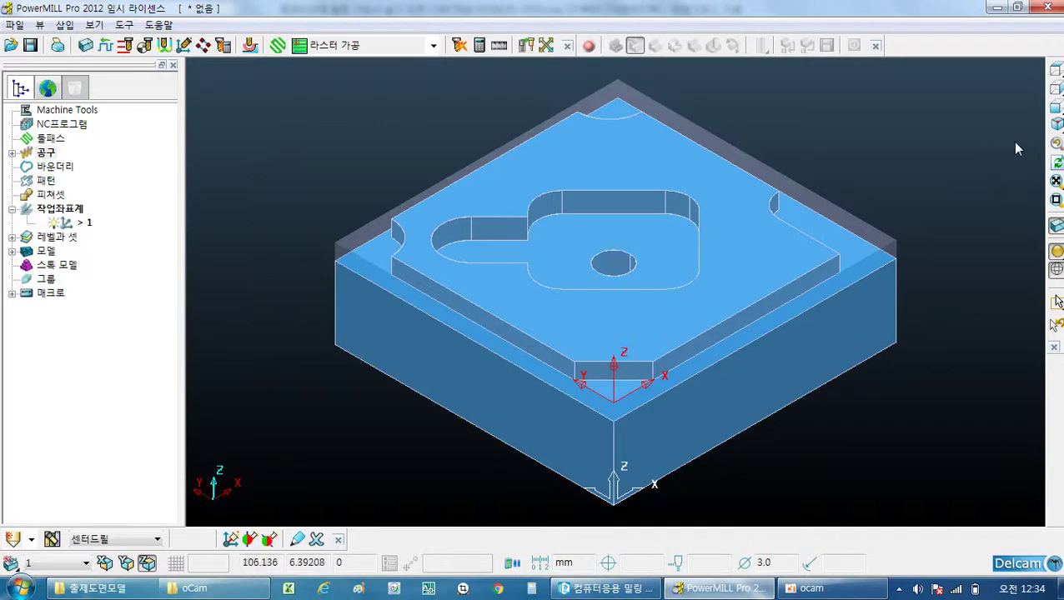
{"action": "mouse_move", "coordinate": [1057, 127]}
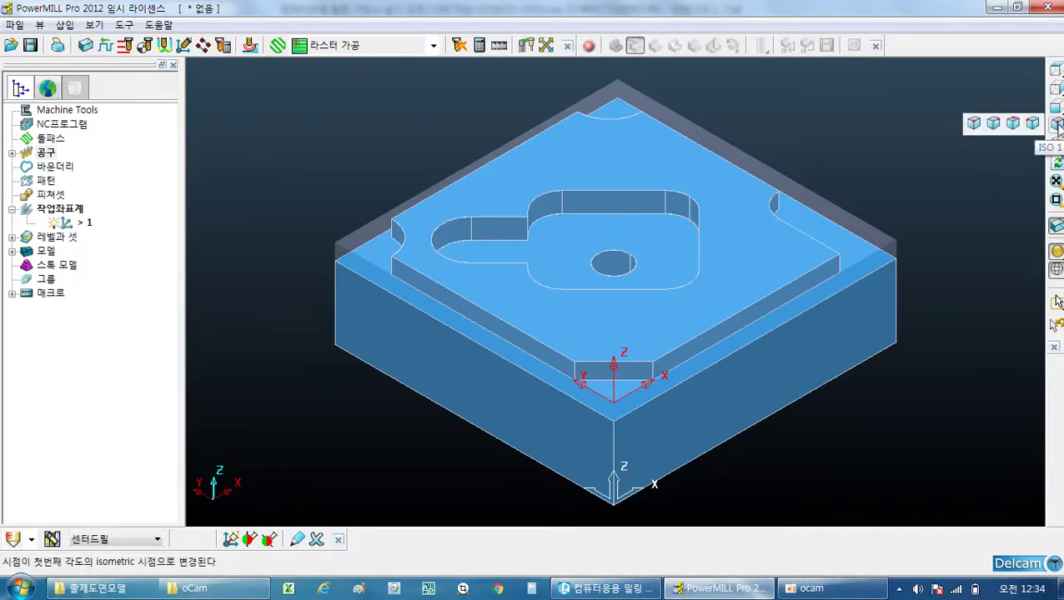
{"action": "left_click", "coordinate": [1057, 125]}
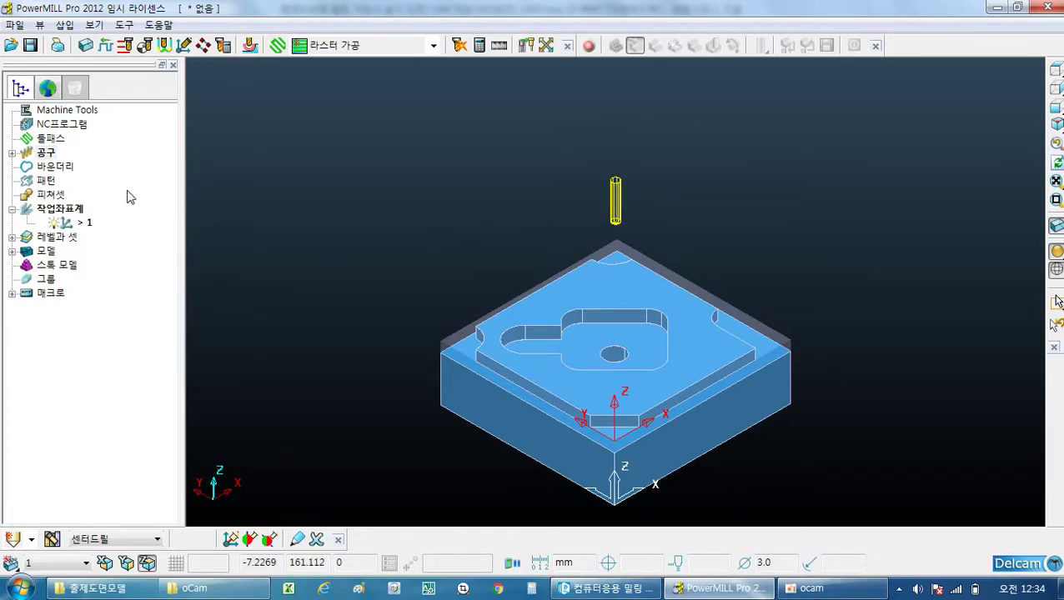
Create another drill tool and name it 드릴.
{"action": "right_click", "coordinate": [47, 152]}
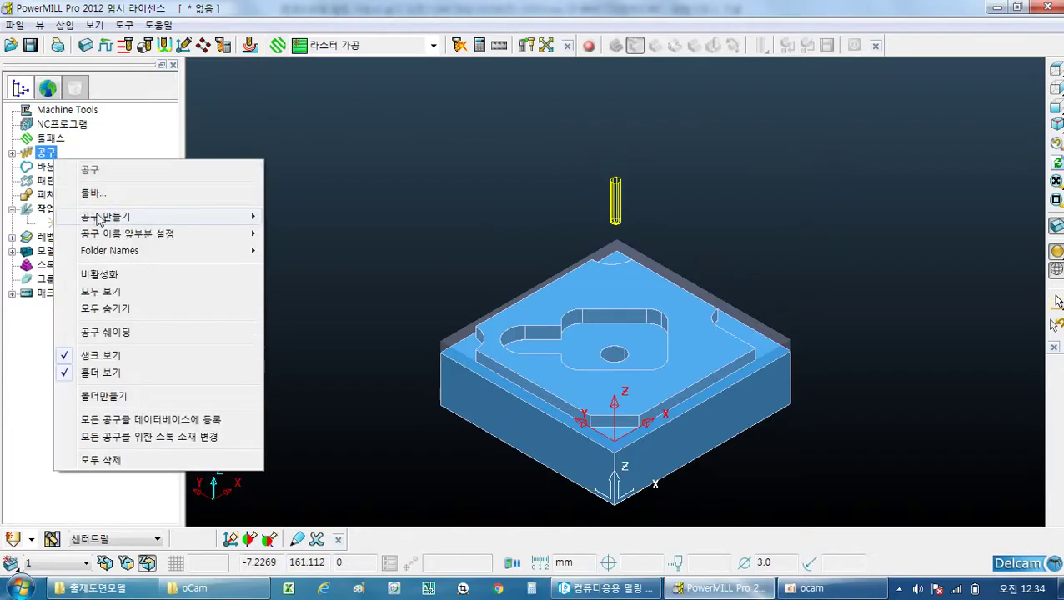
{"action": "mouse_move", "coordinate": [214, 219]}
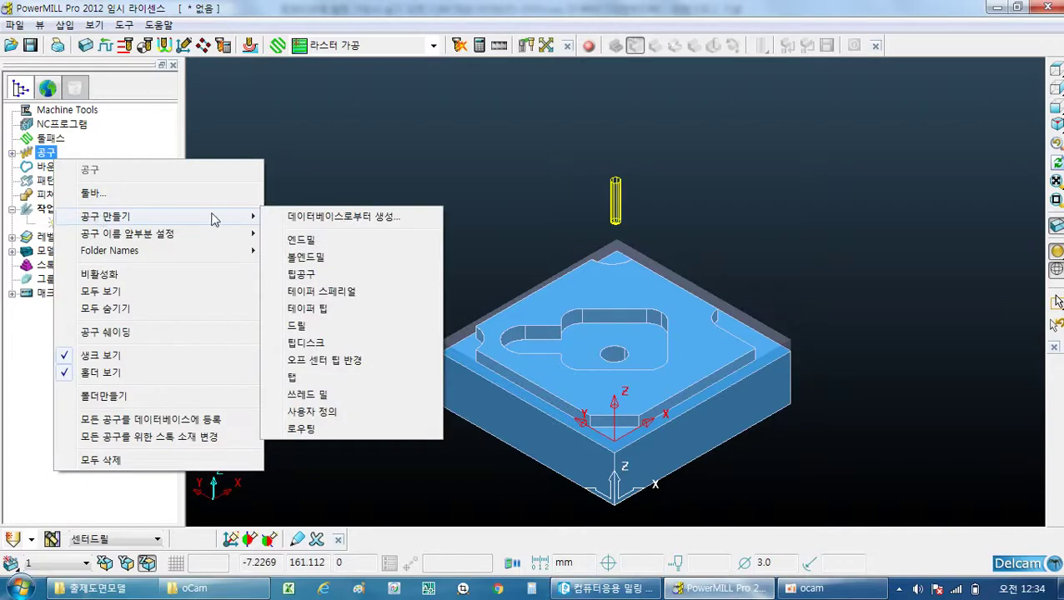
{"action": "left_click", "coordinate": [299, 326]}
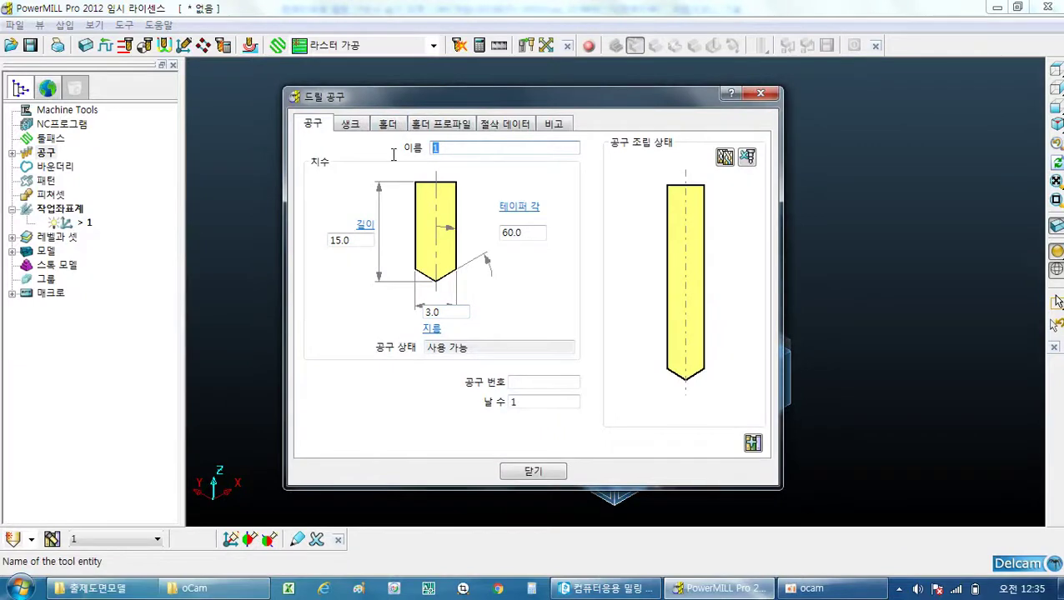
{"action": "type", "text": "ㄷㅡ릴"}
Give the 드릴 tool a diameter of 8, a length of 40 and tool number 3, and accept the rapid move heights again.
{"action": "key", "text": "Tab"}
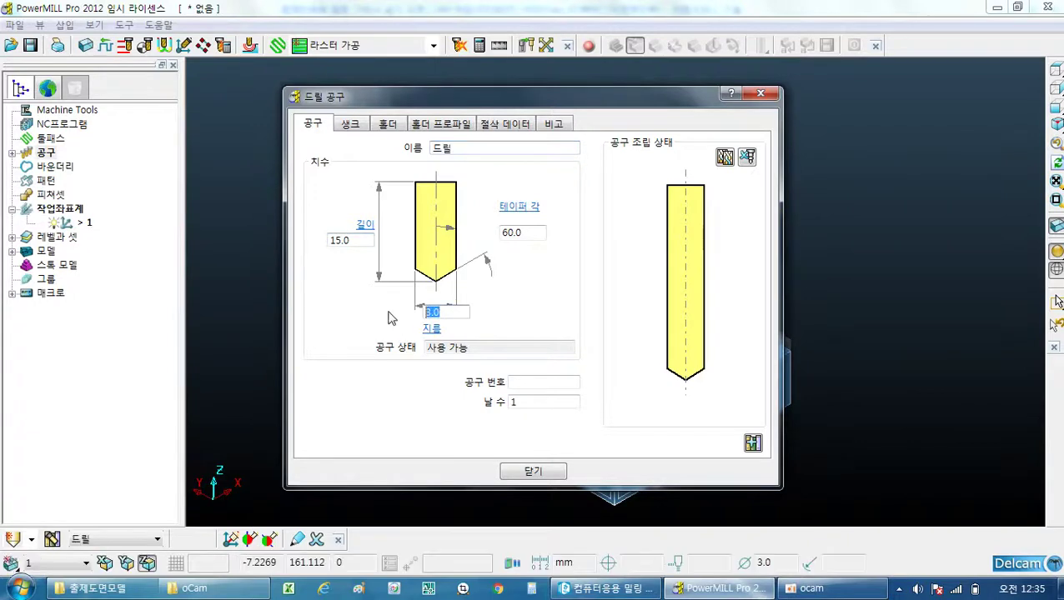
{"action": "left_click", "coordinate": [359, 244]}
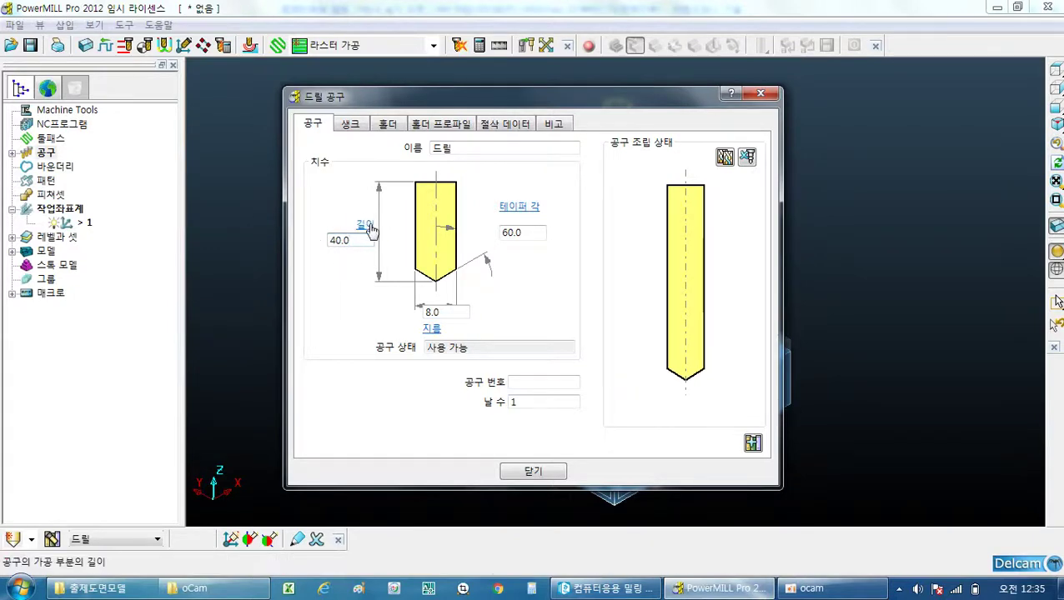
{"action": "left_click", "coordinate": [533, 381]}
{"action": "type", "text": "3"}
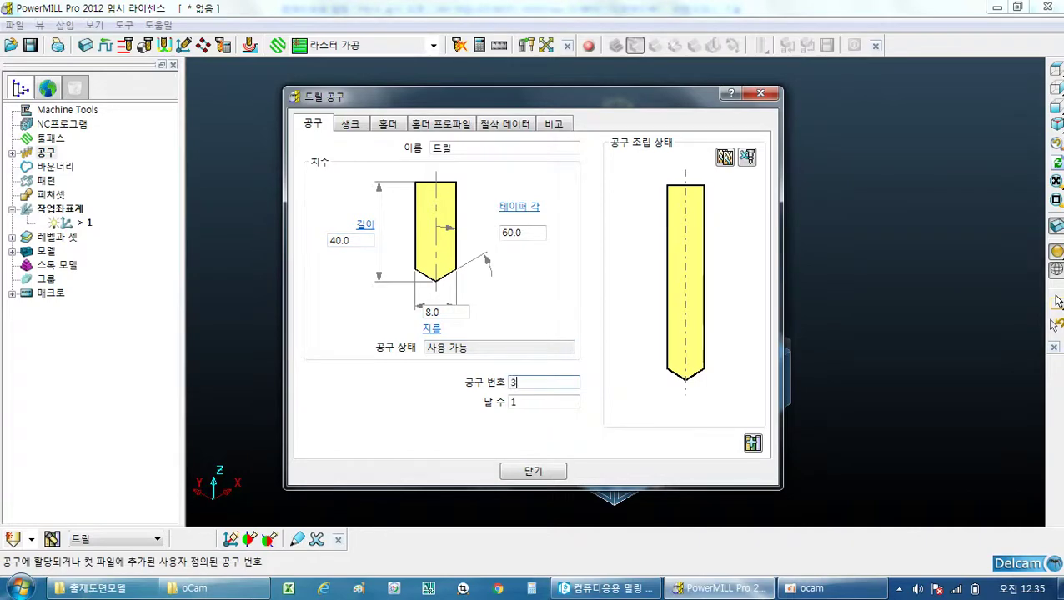
{"action": "left_click", "coordinate": [541, 472]}
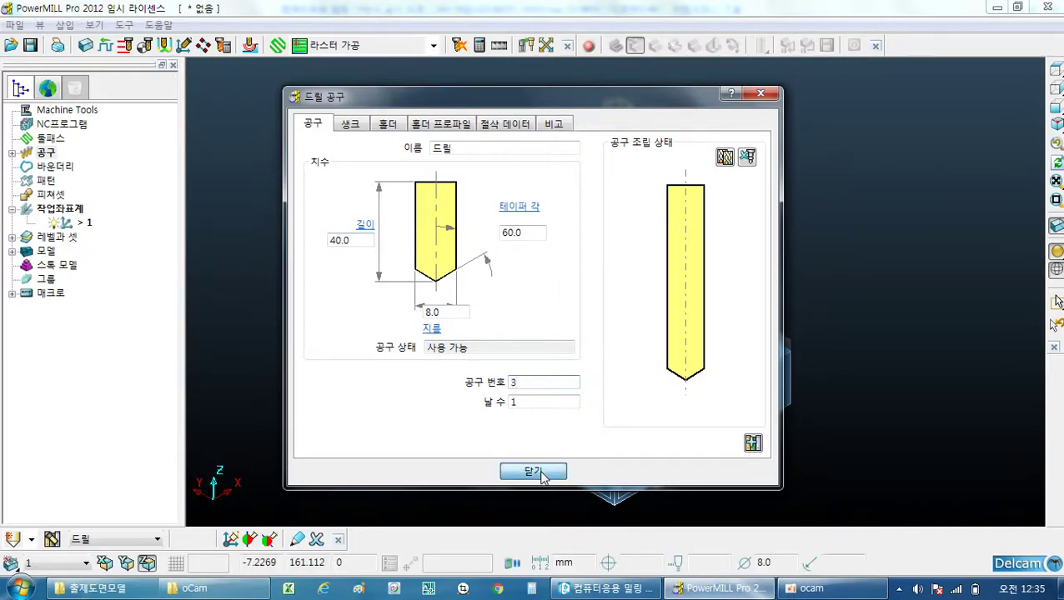
{"action": "left_click", "coordinate": [125, 46]}
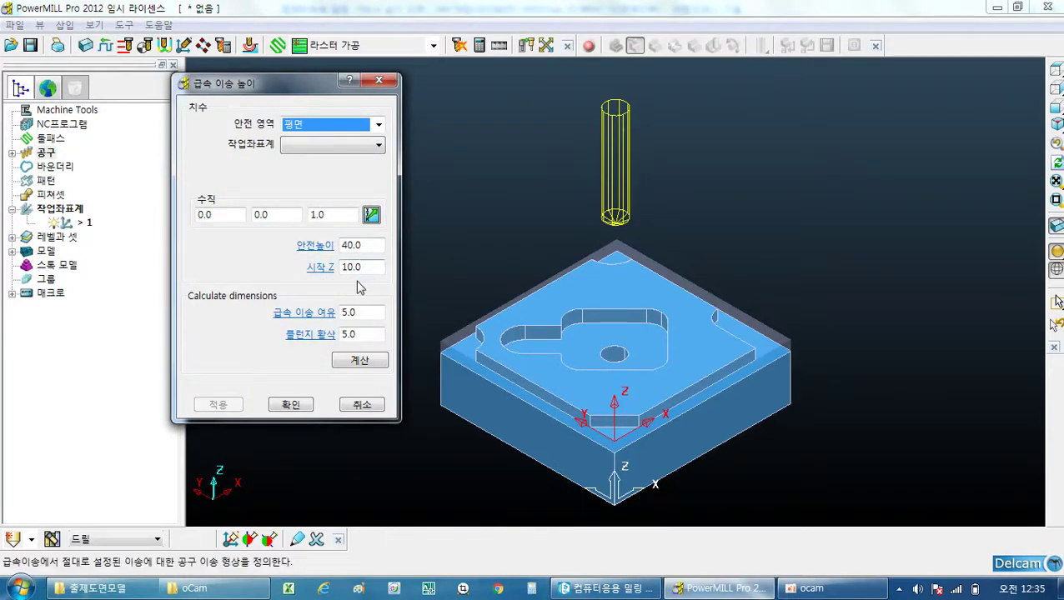
{"action": "left_click", "coordinate": [292, 406]}
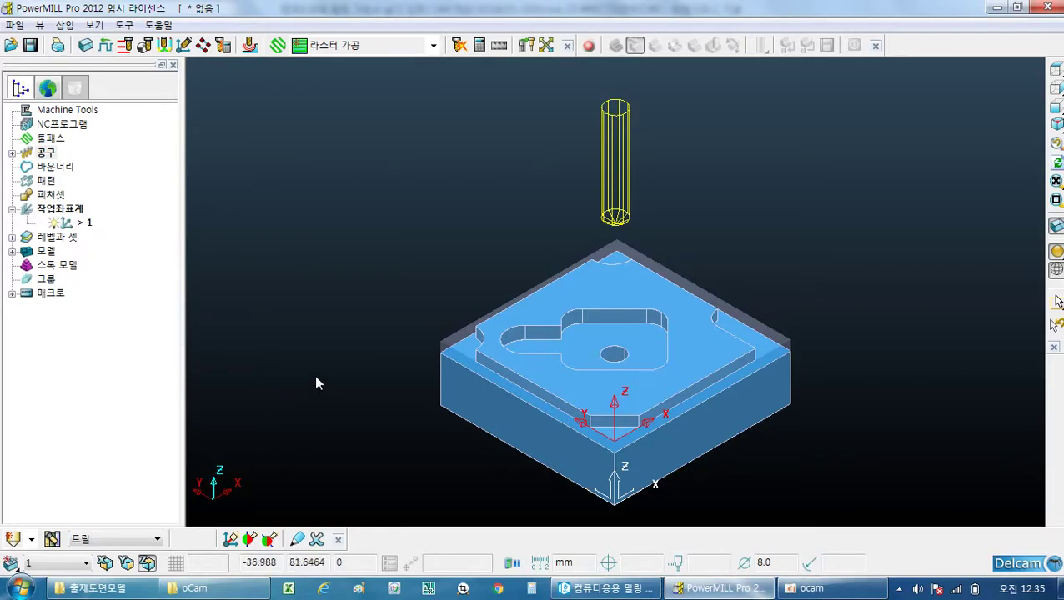
Create an end mill tool and name it 엔드밀.
{"action": "right_click", "coordinate": [48, 157]}
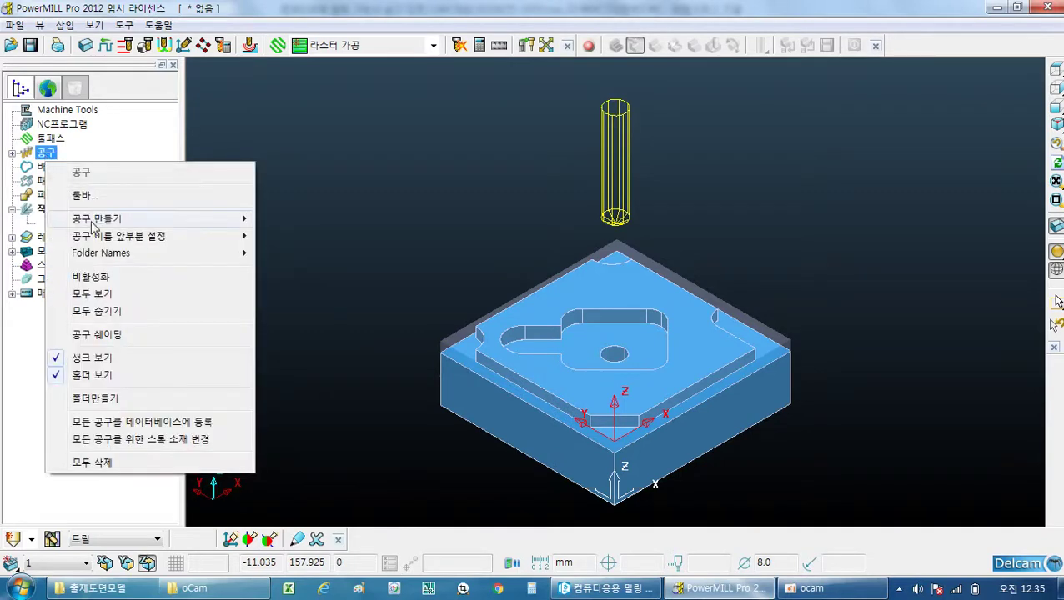
{"action": "mouse_move", "coordinate": [97, 223]}
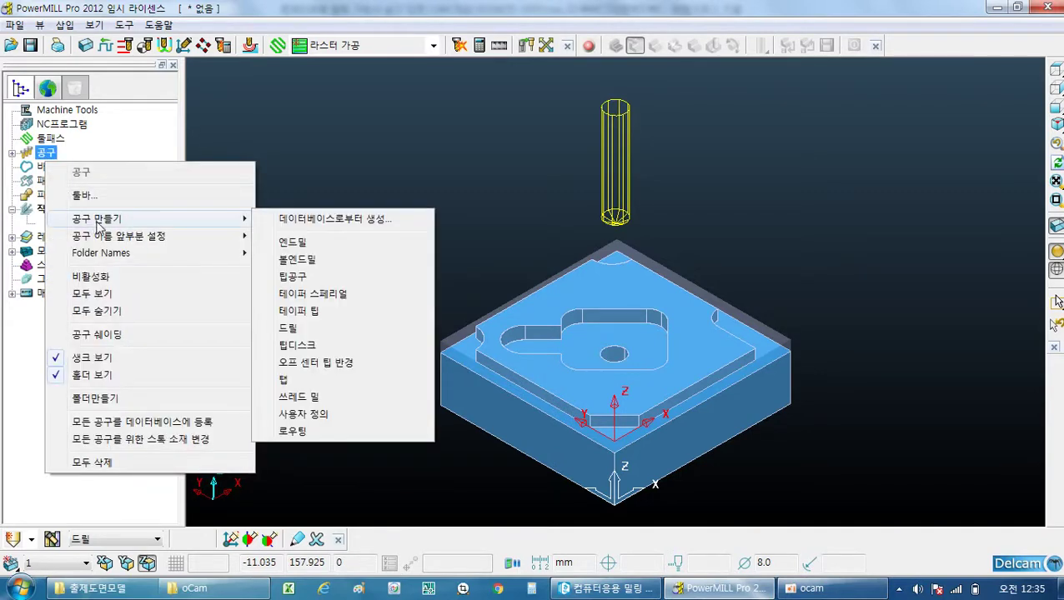
{"action": "left_click", "coordinate": [286, 245]}
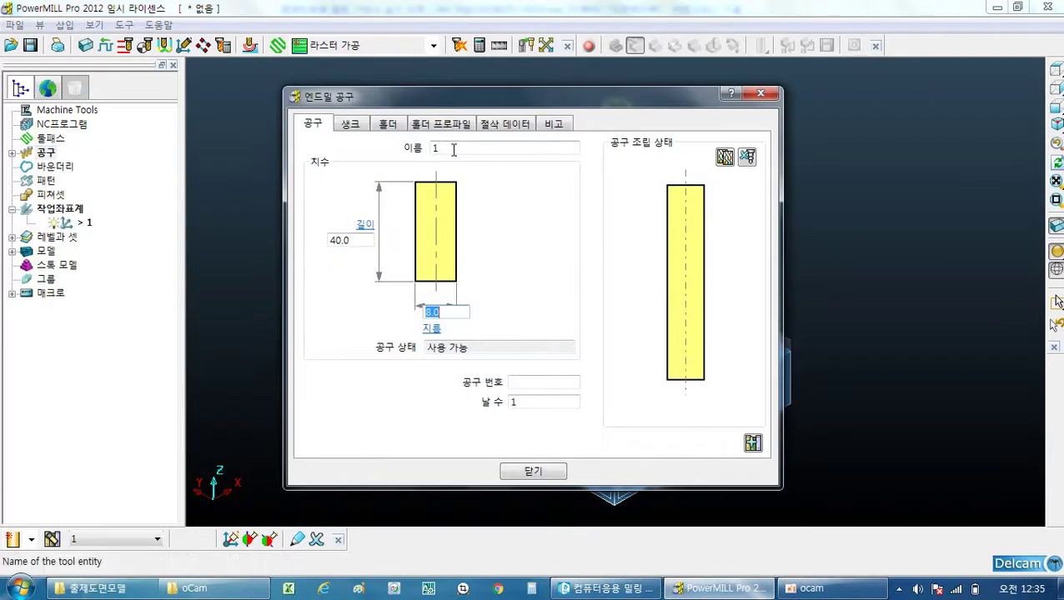
{"action": "double_click", "coordinate": [454, 149]}
{"action": "type", "text": "D"}
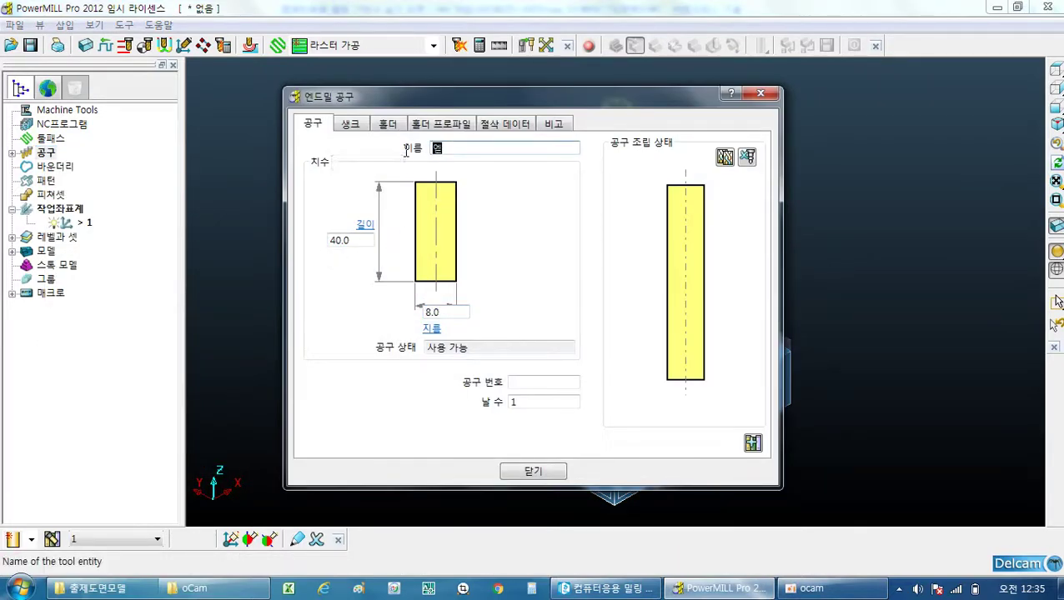
{"action": "type", "text": "드"}
{"action": "type", "text": "미"}
{"action": "key", "text": "BackSpace"}
{"action": "key", "text": "BackSpace"}
{"action": "key", "text": "BackSpace"}
{"action": "type", "text": "에ㄴ드미"}
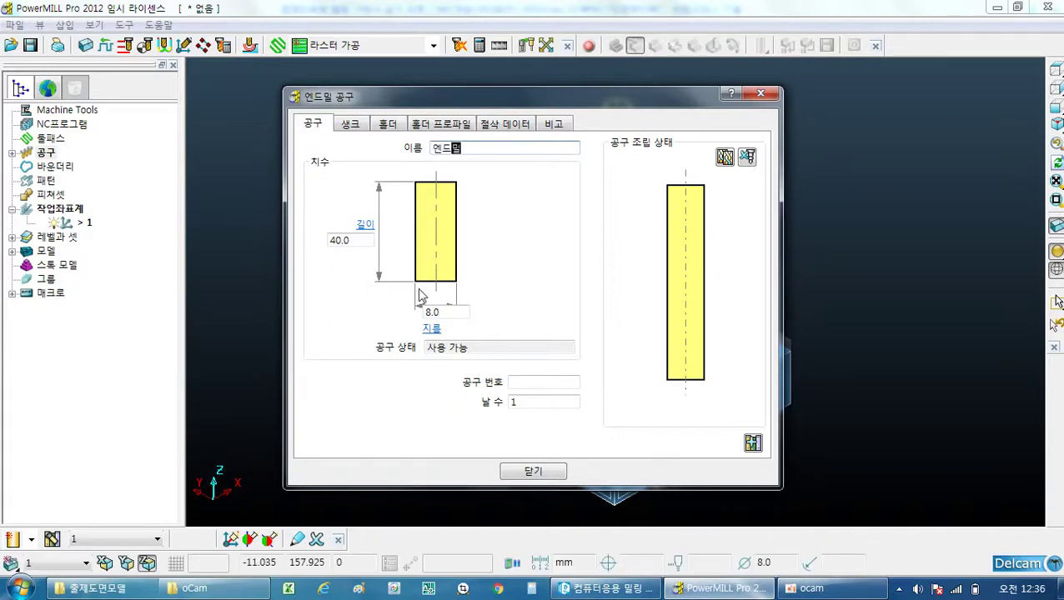
Give the 엔드밀 tool a diameter of 9.98, a length of 49.9 and tool number 4, and accept the rapid move heights again.
{"action": "left_click_drag", "start_coordinate": [446, 312], "coordinate": [407, 316]}
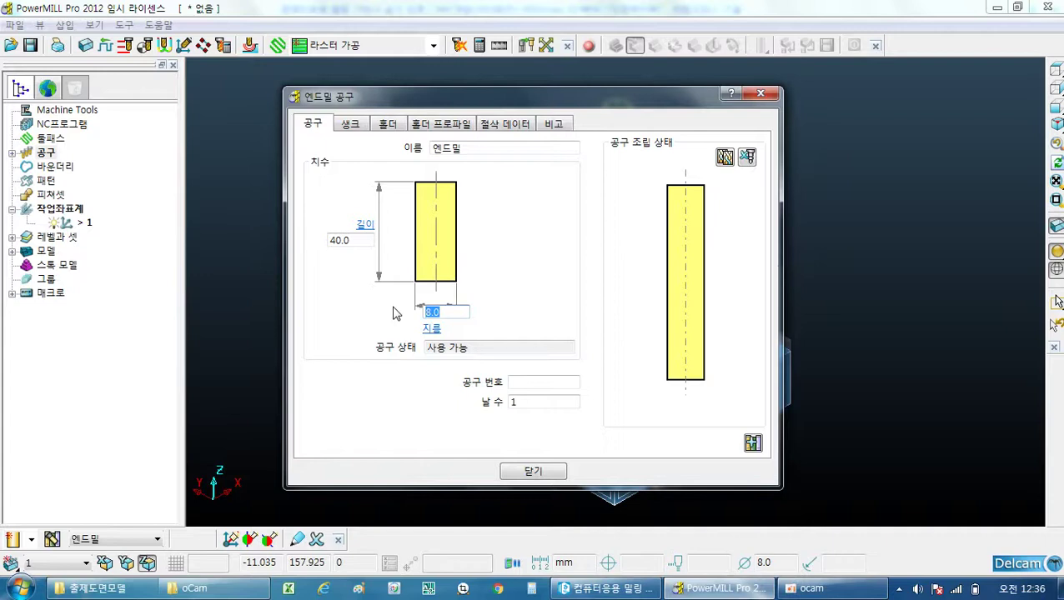
{"action": "type", "text": "9.98"}
{"action": "double_click", "coordinate": [361, 242]}
{"action": "type", "text": "49.9"}
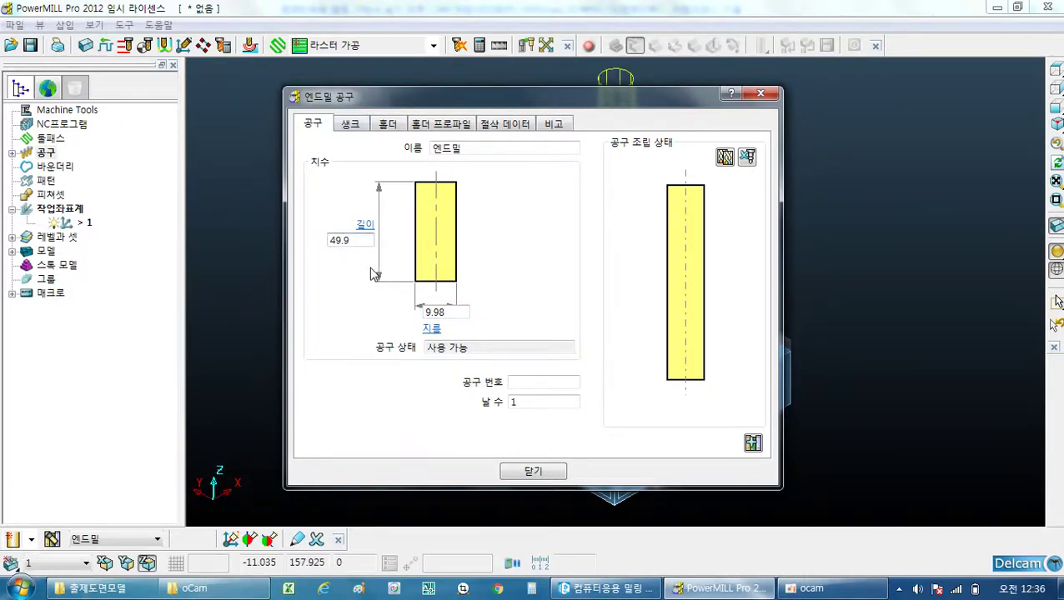
{"action": "left_click", "coordinate": [533, 382]}
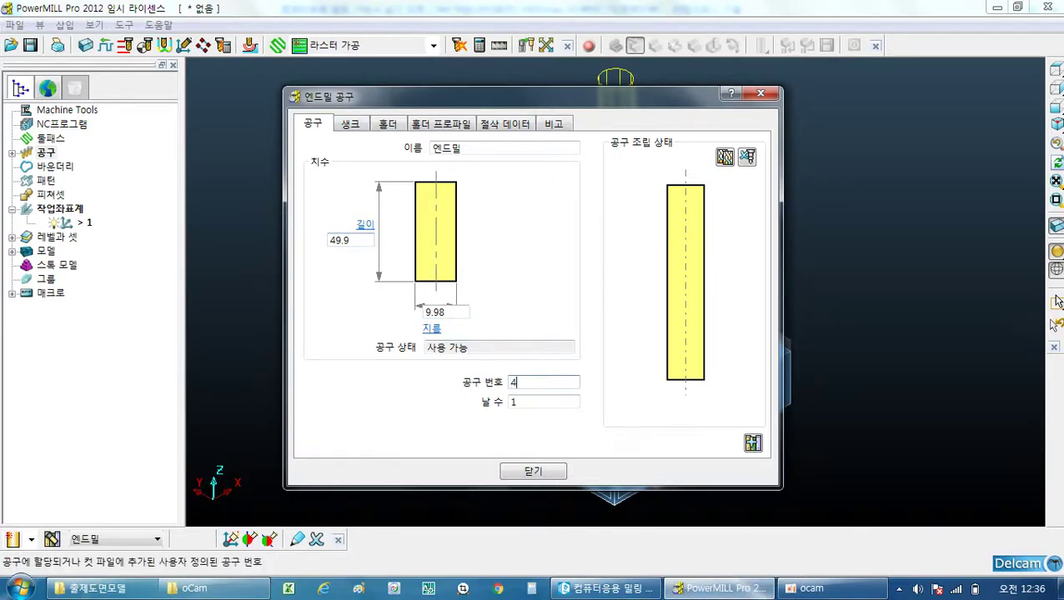
{"action": "left_click", "coordinate": [546, 476]}
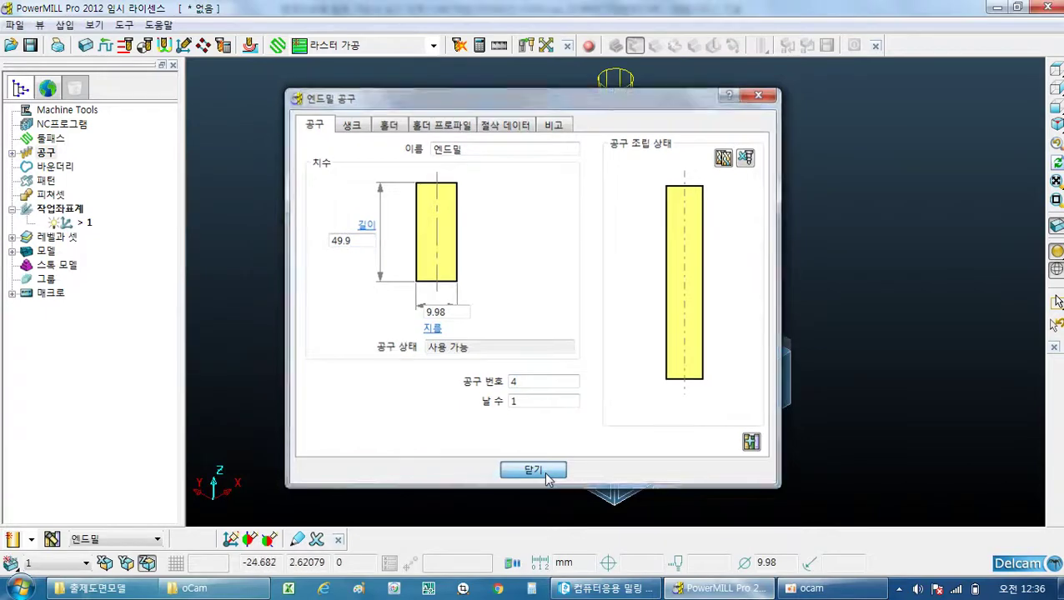
{"action": "left_click", "coordinate": [126, 46]}
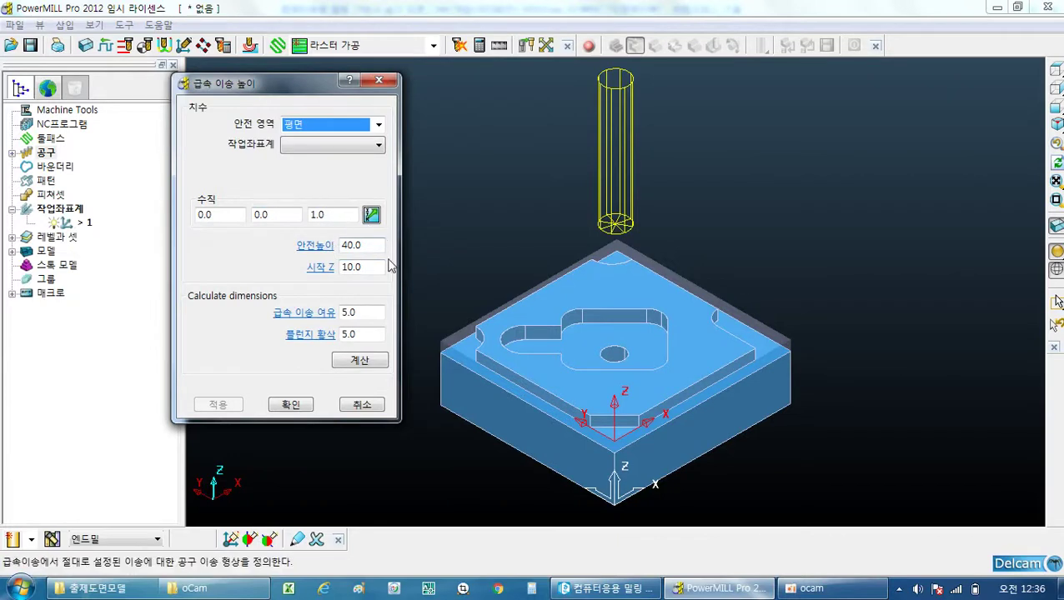
{"action": "left_click", "coordinate": [288, 405]}
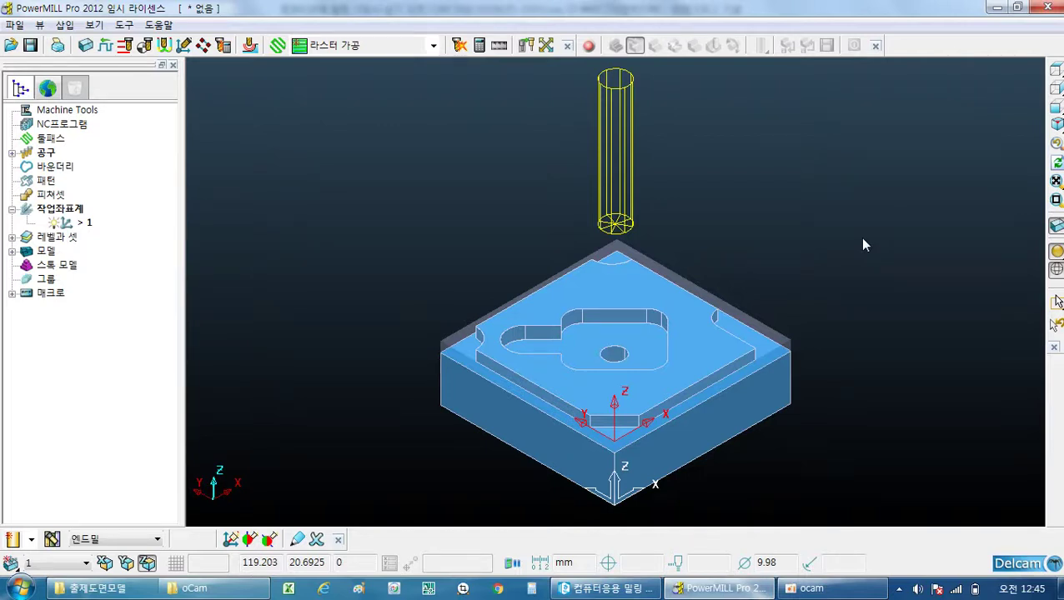
Create a hole feature set from the selected centre hole by automatic recognition, with active workplane only, compound holes, partial holes and multi-axis enabled.
{"action": "left_click", "coordinate": [617, 358]}
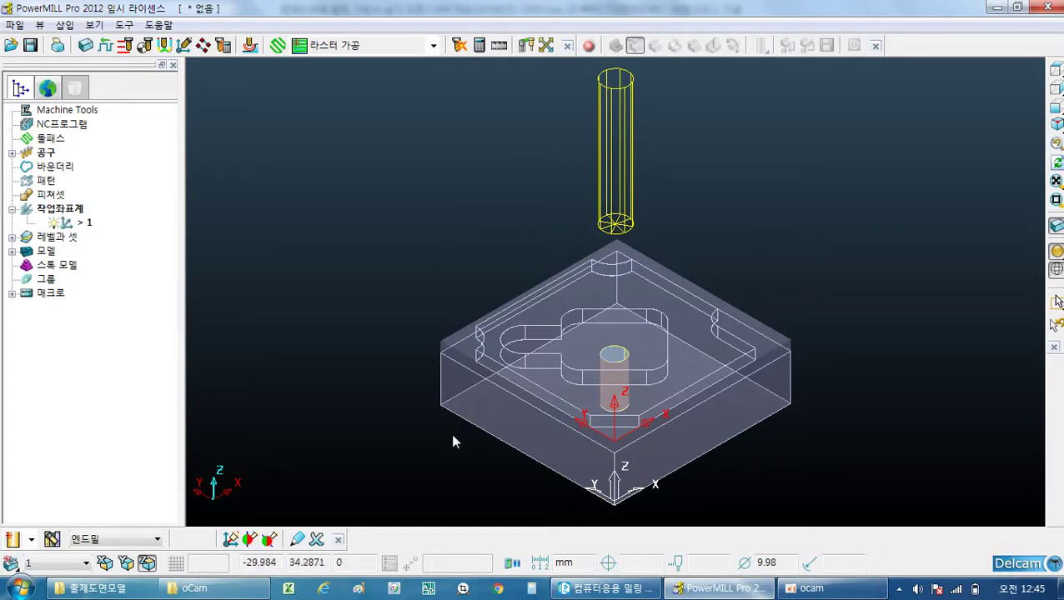
{"action": "right_click", "coordinate": [48, 199]}
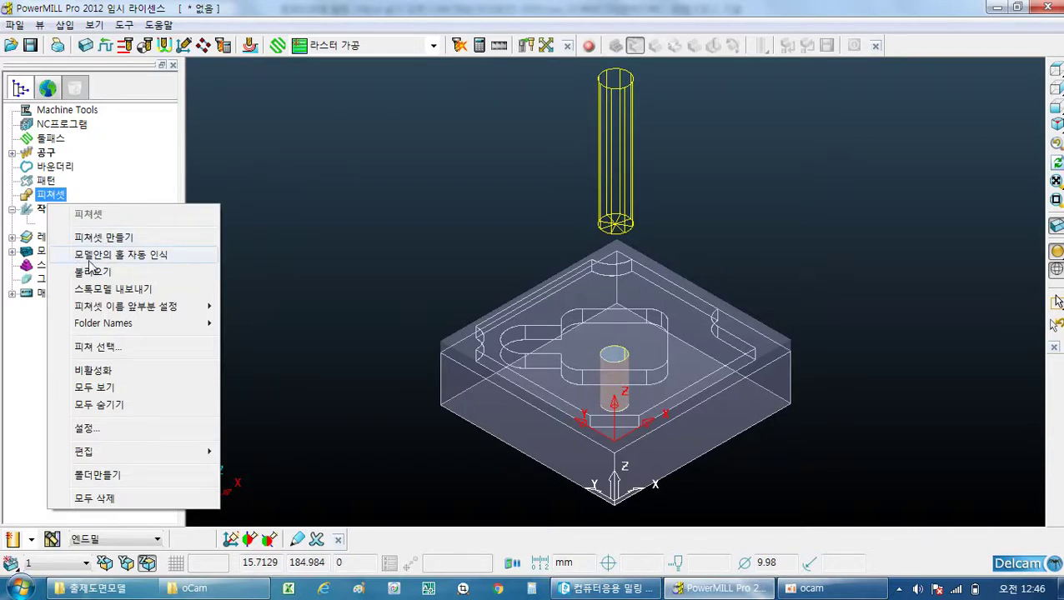
{"action": "left_click", "coordinate": [152, 262]}
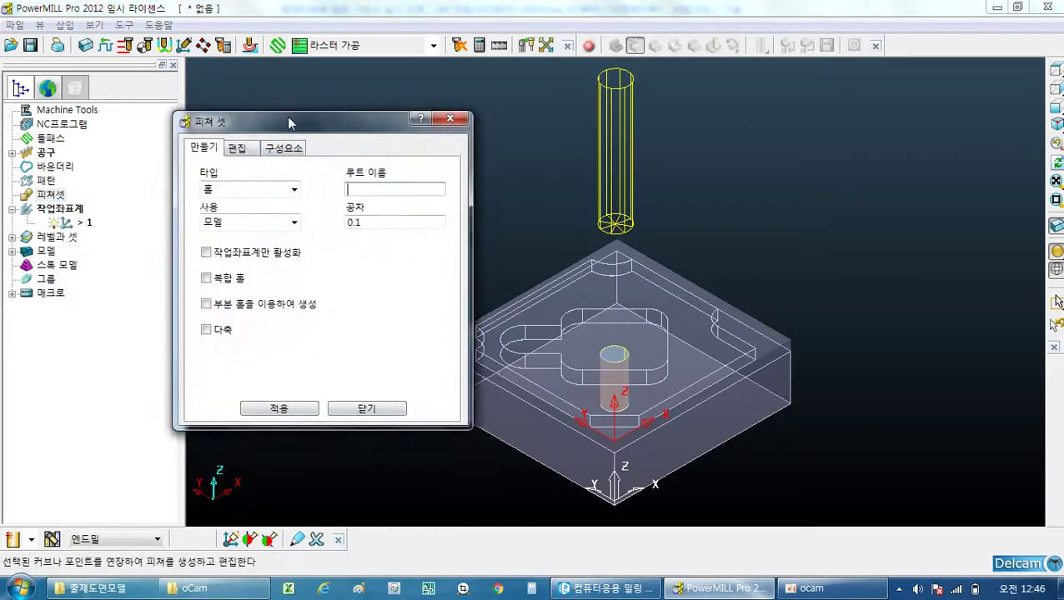
{"action": "left_click_drag", "start_coordinate": [290, 124], "coordinate": [318, 102]}
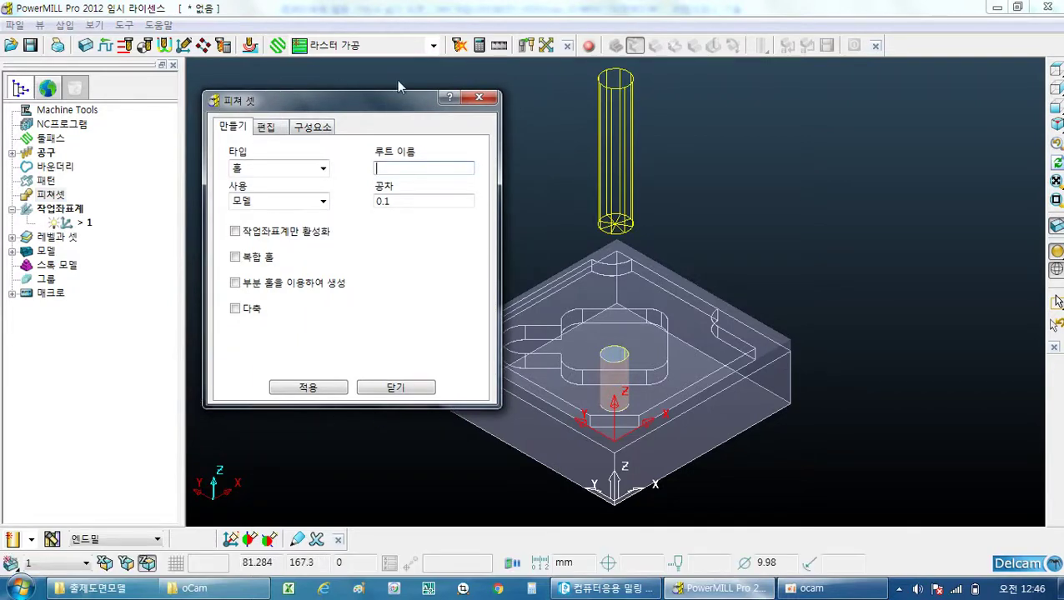
{"action": "left_click", "coordinate": [235, 232]}
{"action": "left_click", "coordinate": [235, 257]}
{"action": "left_click", "coordinate": [235, 283]}
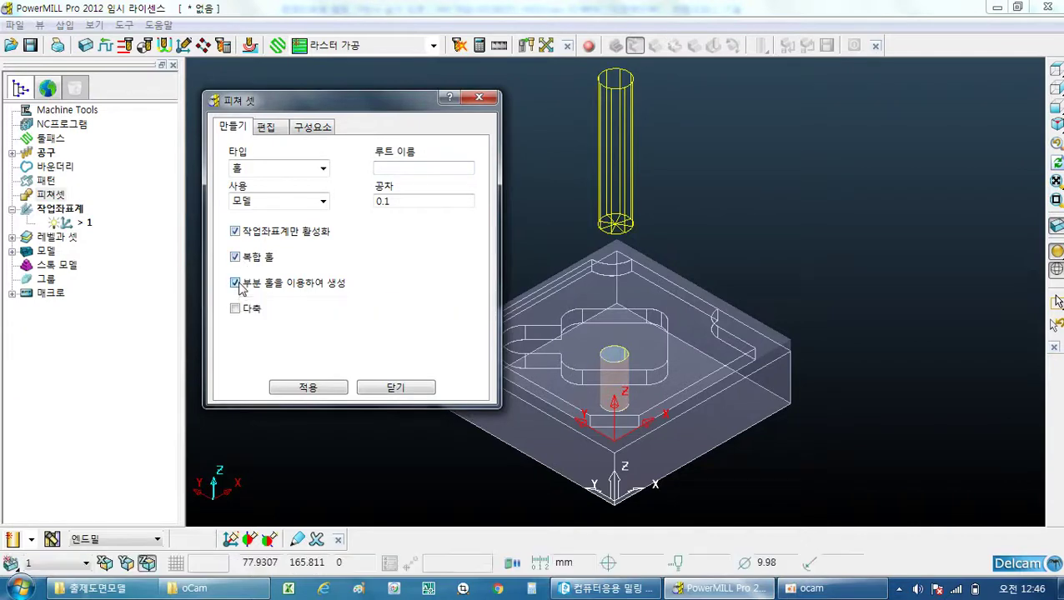
{"action": "left_click", "coordinate": [235, 308]}
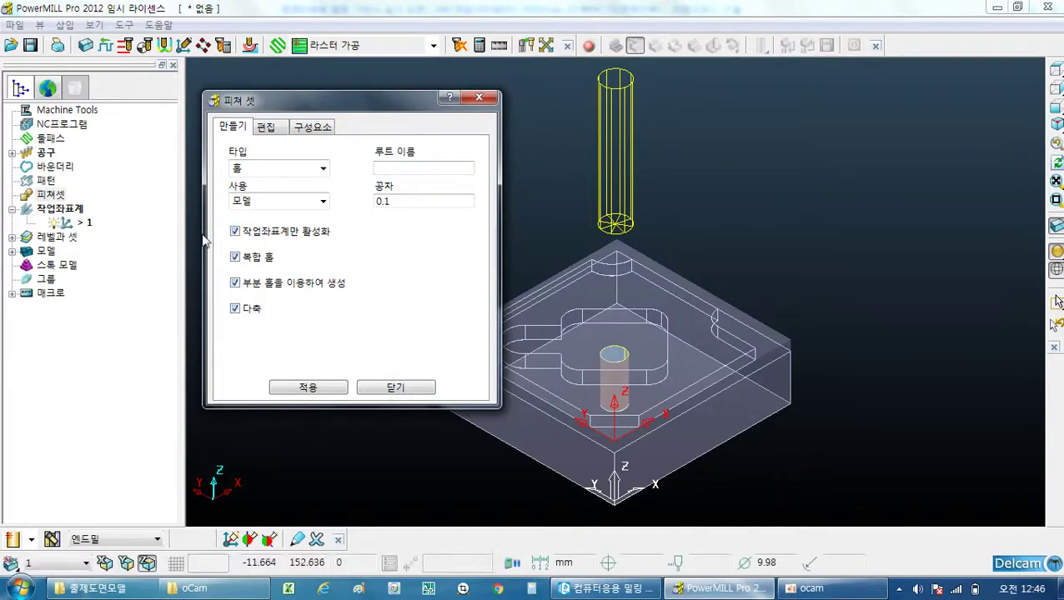
{"action": "left_click", "coordinate": [290, 389]}
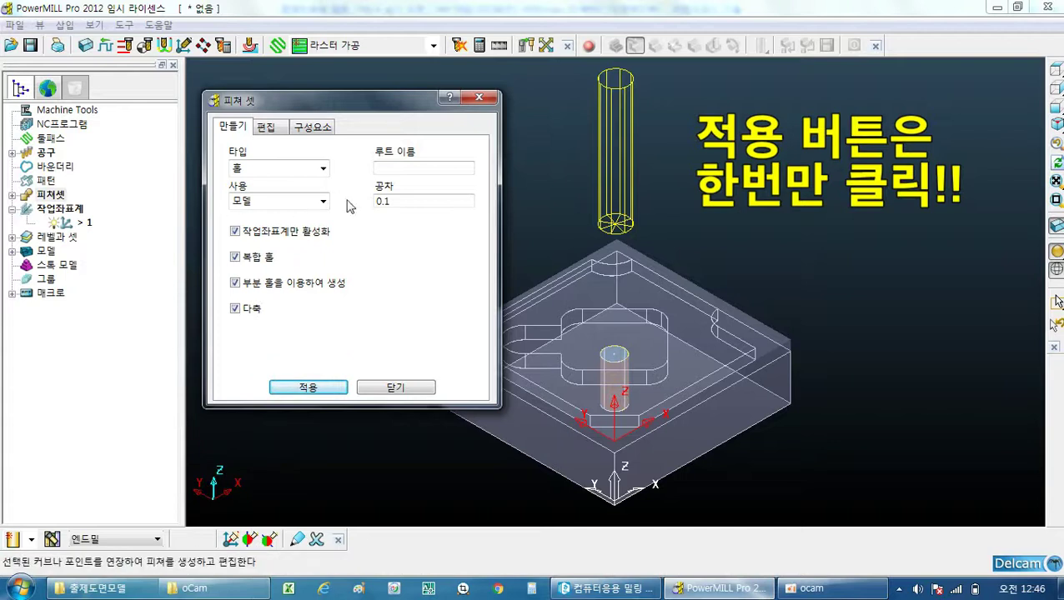
{"action": "left_click", "coordinate": [11, 196]}
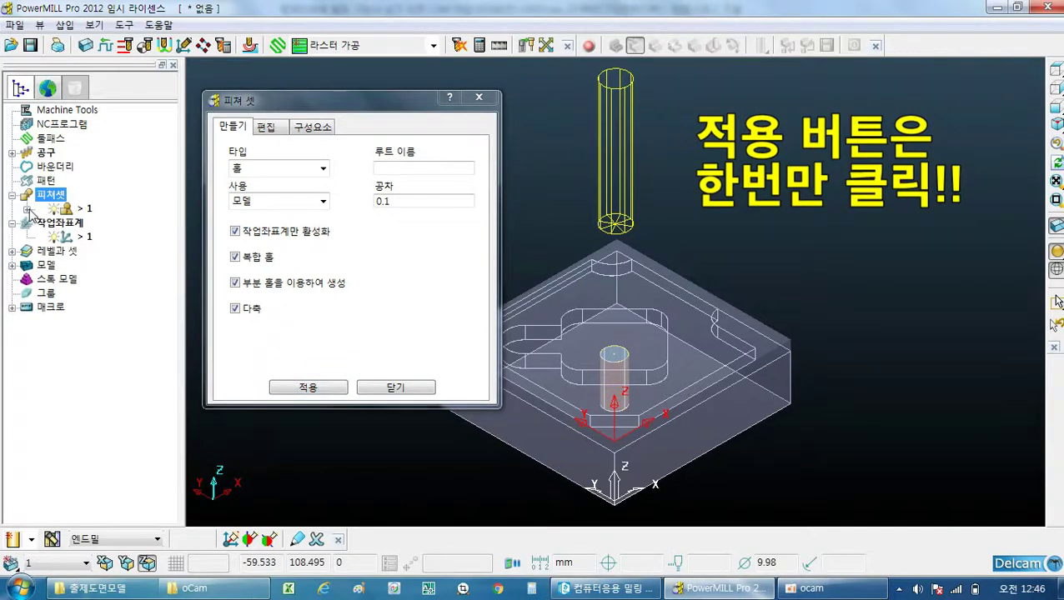
{"action": "left_click", "coordinate": [28, 209]}
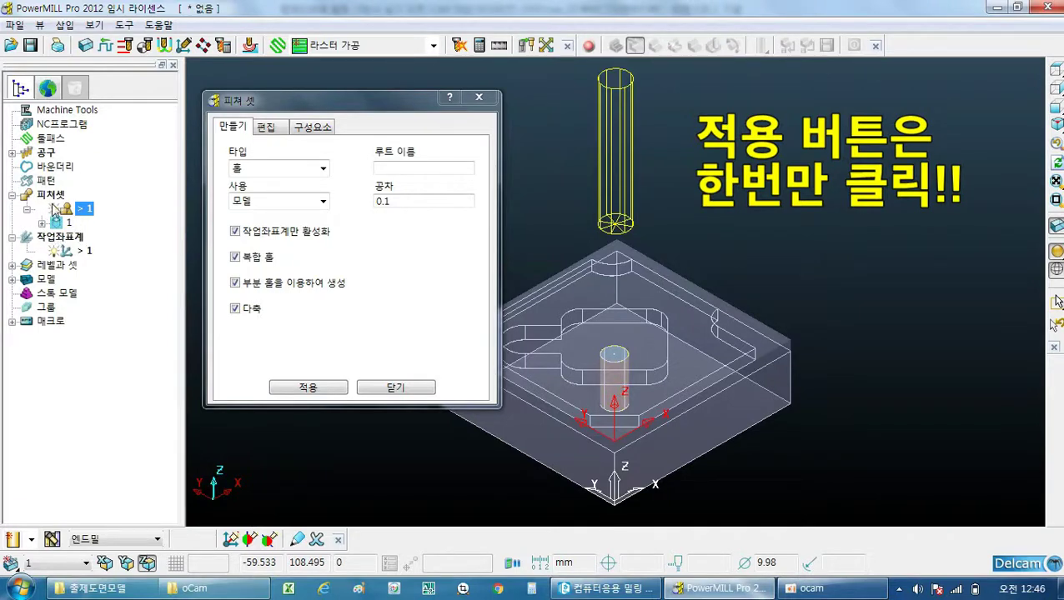
Apply the hole recognition again, and delete the duplicate holes 2, 3 and 4 from the feature set.
{"action": "left_click", "coordinate": [308, 388]}
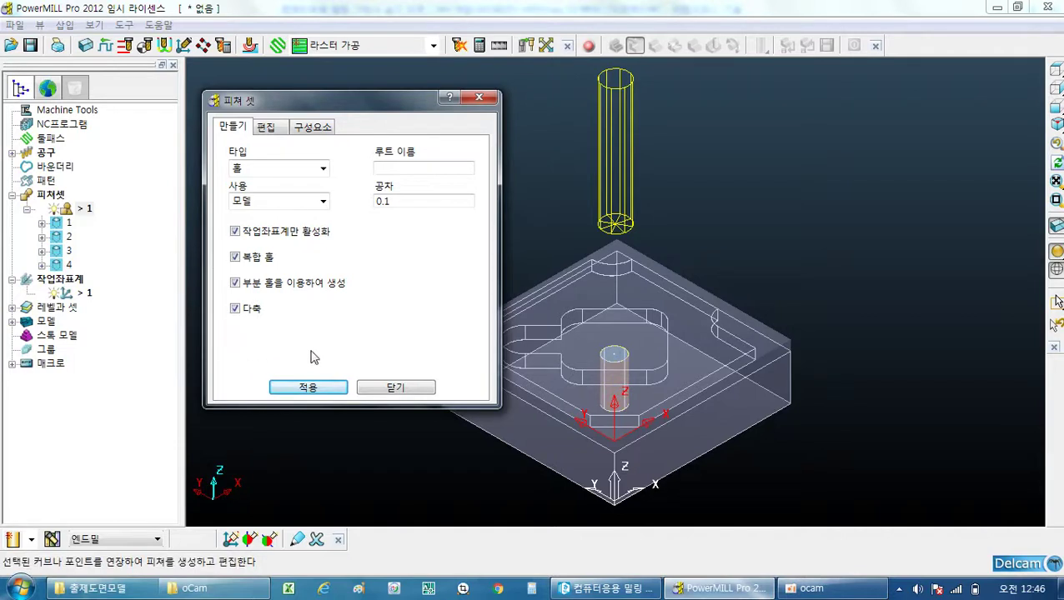
{"action": "left_click", "coordinate": [394, 389]}
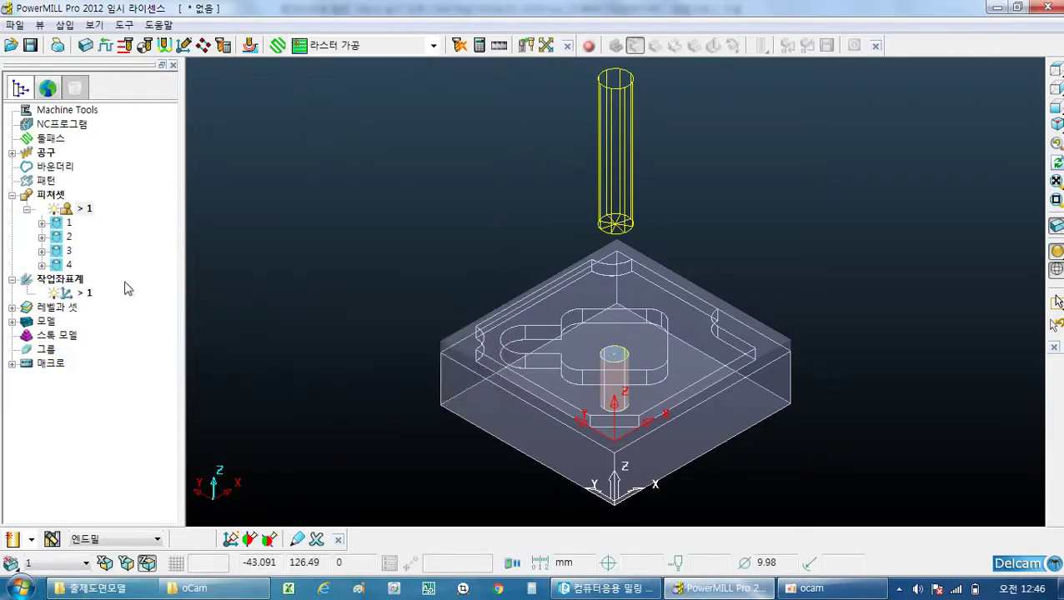
{"action": "left_click", "coordinate": [70, 265]}
{"action": "key", "text": "Delete"}
{"action": "key", "text": "Delete"}
{"action": "key", "text": "Delete"}
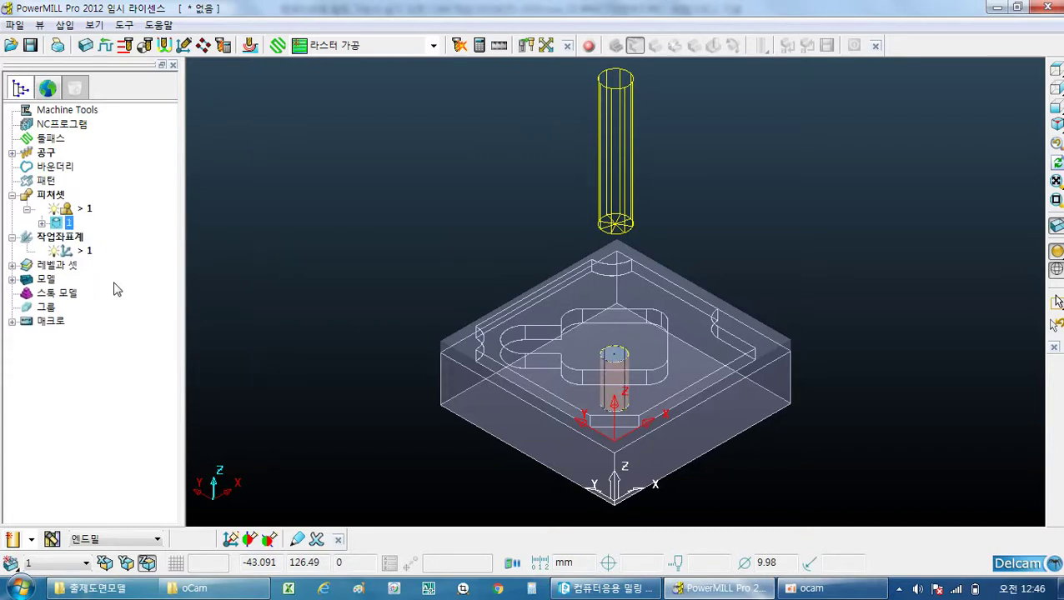
{"action": "left_click", "coordinate": [314, 267]}
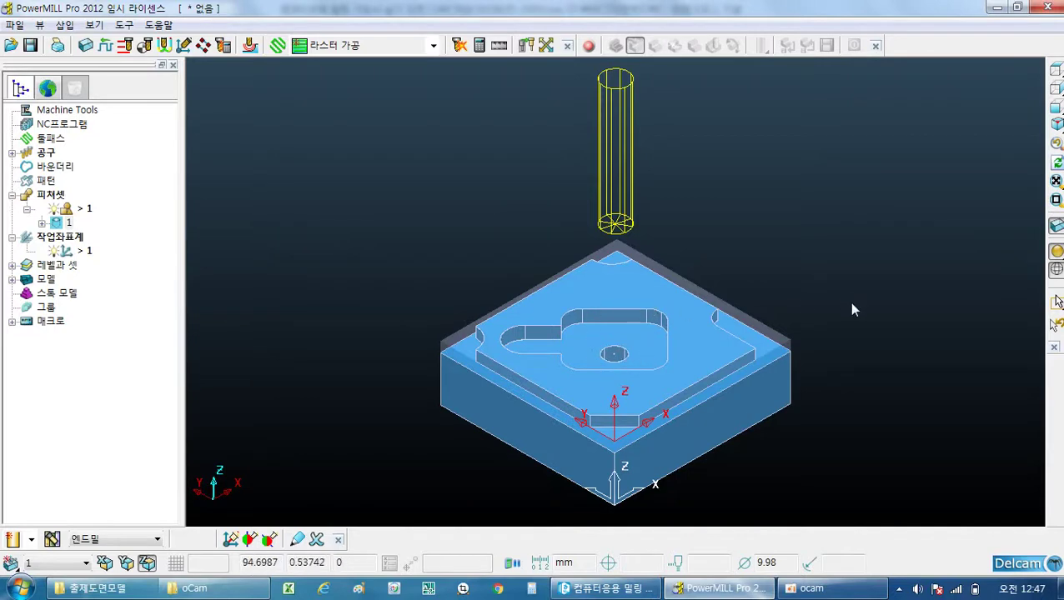
Hide the model's shading, the block and the model wireframe so that the hole feature can be selected.
{"action": "left_click", "coordinate": [1057, 252]}
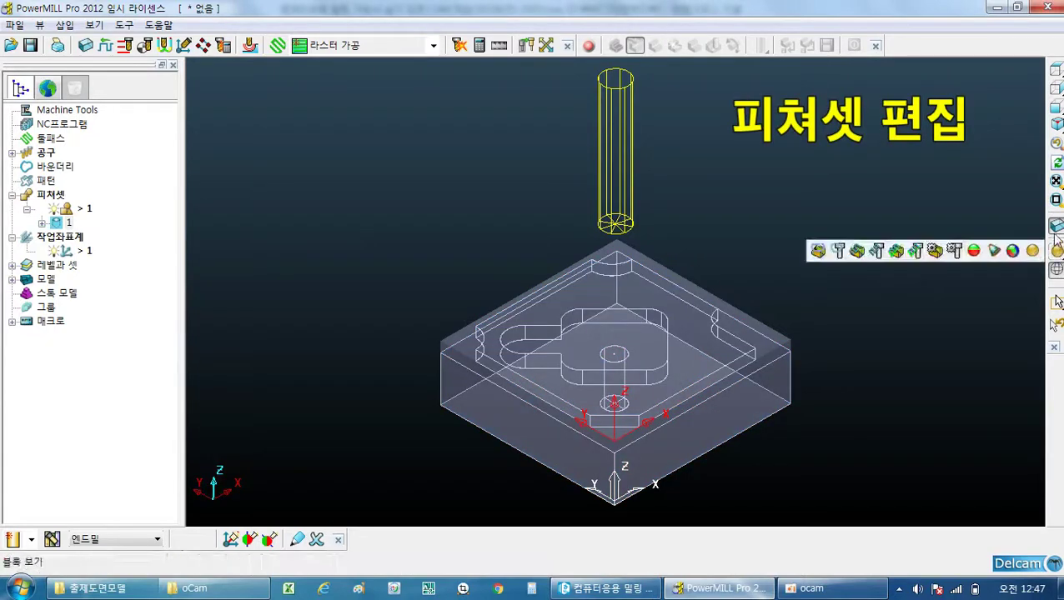
{"action": "left_click", "coordinate": [1057, 228]}
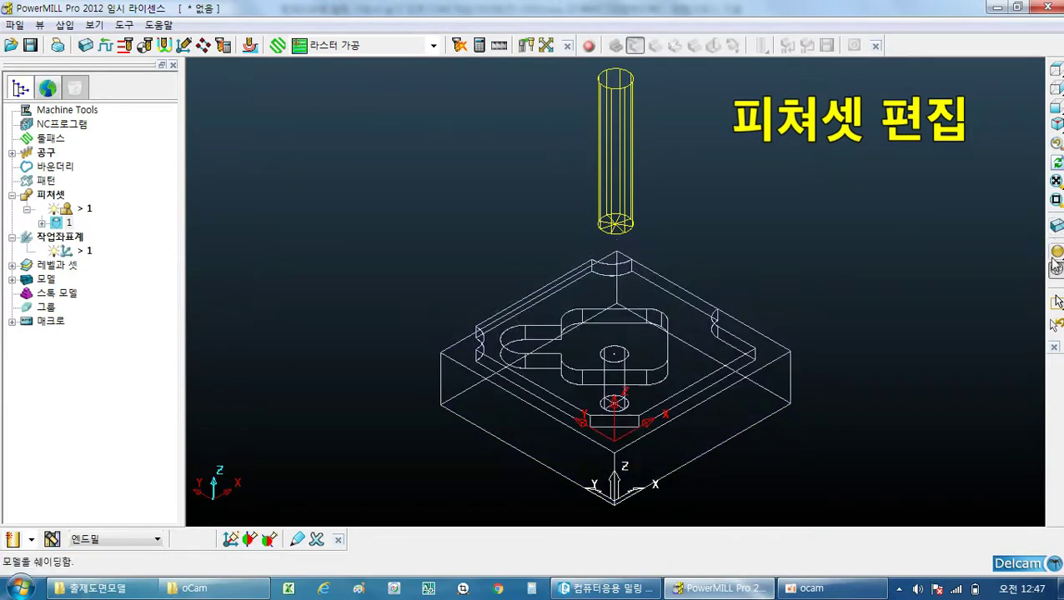
{"action": "left_click", "coordinate": [1056, 271]}
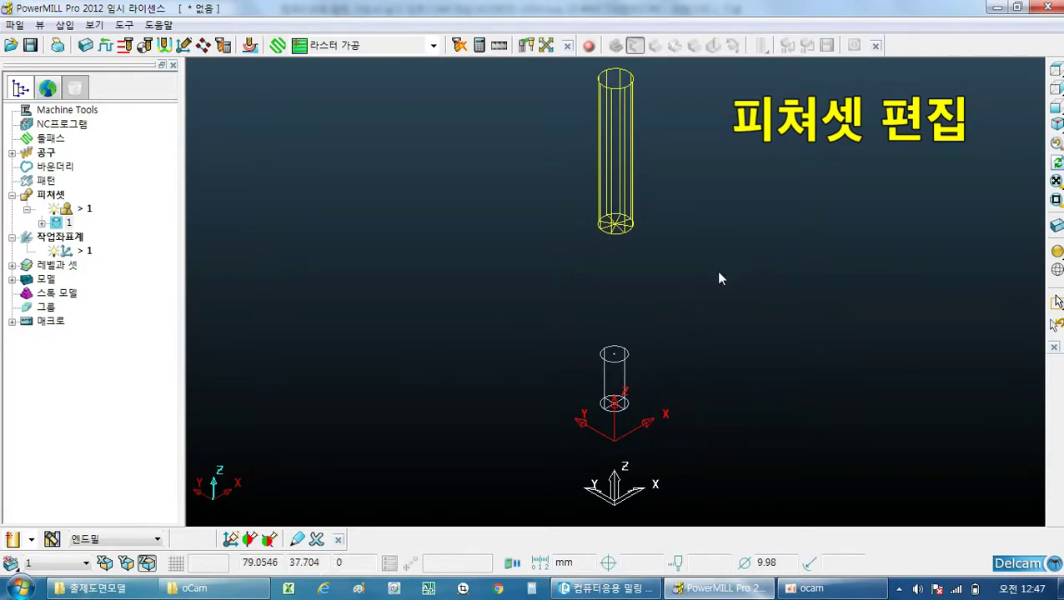
Set the hole feature's top definition to an absolute value of 0, and redisplay the shaded model and the block.
{"action": "left_click_drag", "start_coordinate": [675, 296], "coordinate": [511, 451]}
{"action": "right_click", "coordinate": [629, 362]}
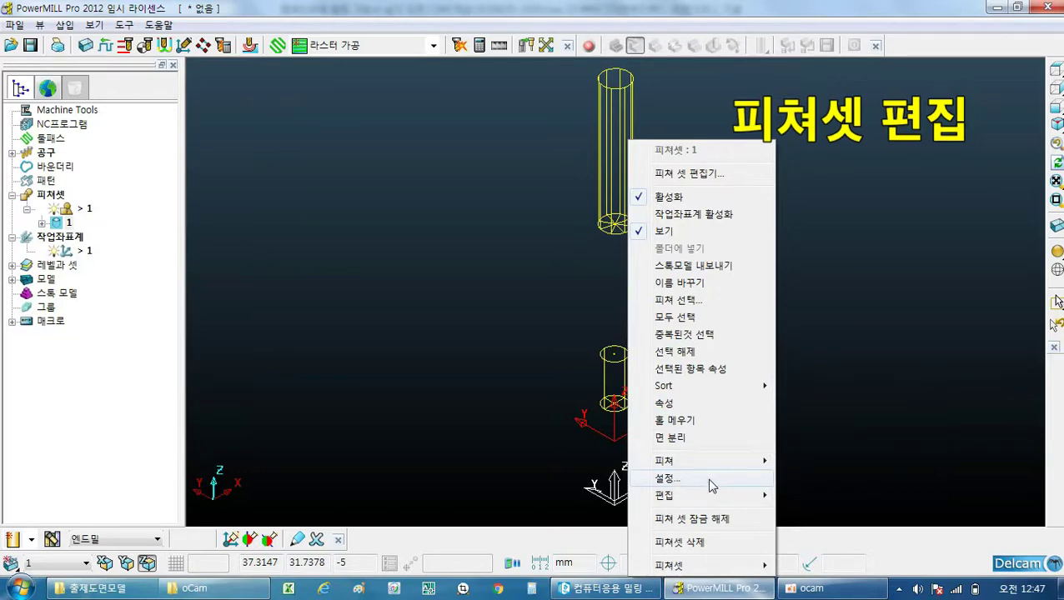
{"action": "left_click", "coordinate": [664, 479]}
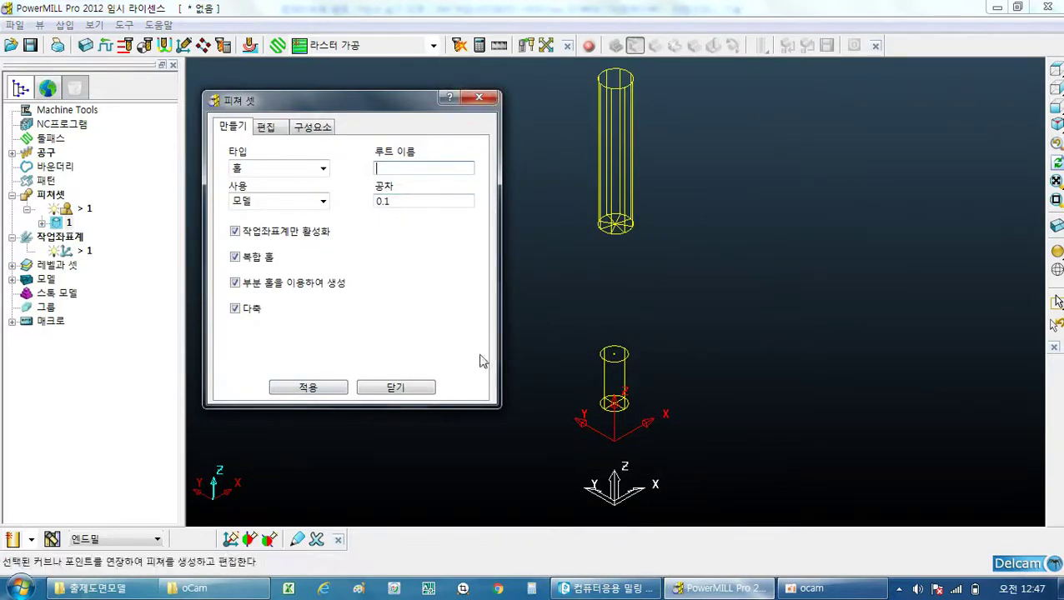
{"action": "left_click", "coordinate": [268, 130]}
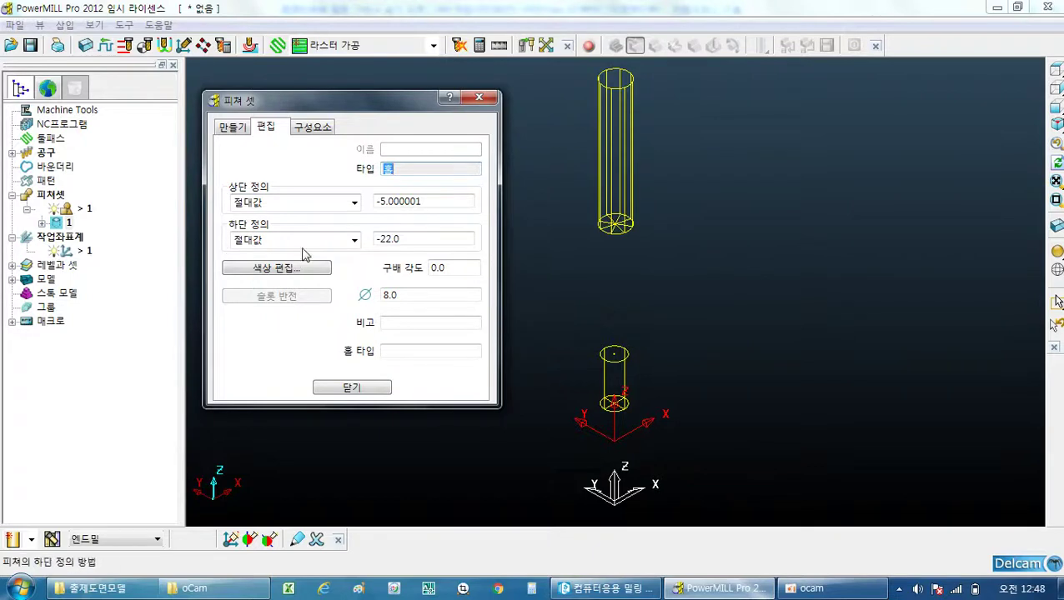
{"action": "double_click", "coordinate": [450, 200]}
{"action": "type", "text": "0"}
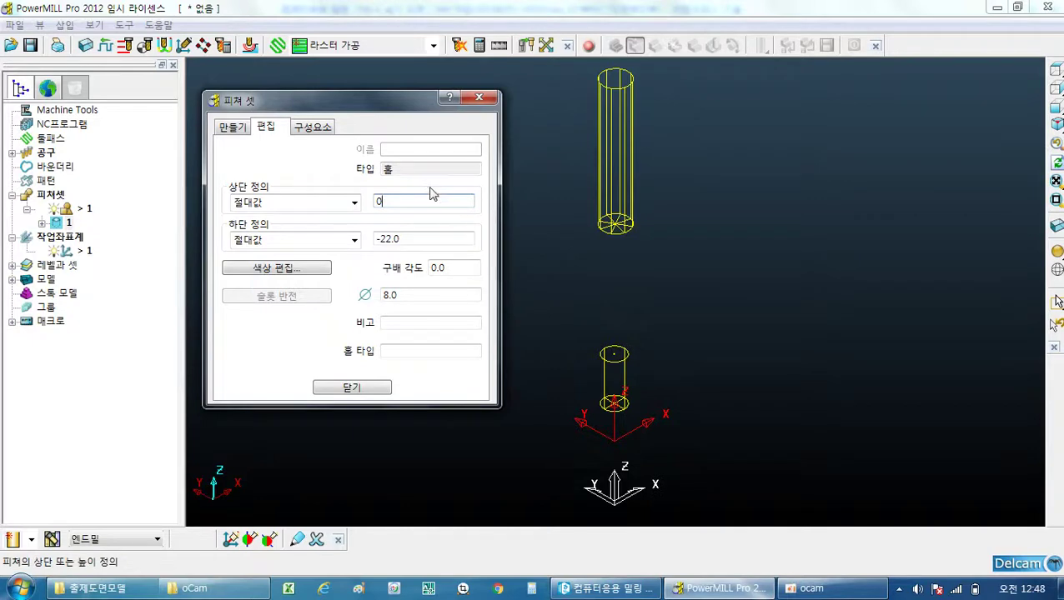
{"action": "left_click", "coordinate": [350, 387]}
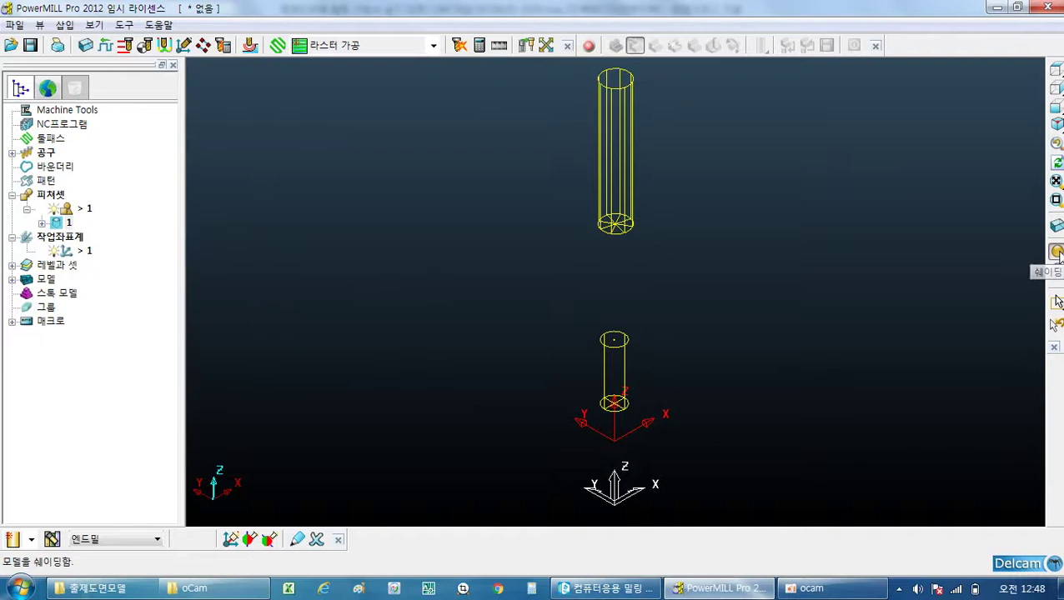
{"action": "left_click", "coordinate": [1057, 227]}
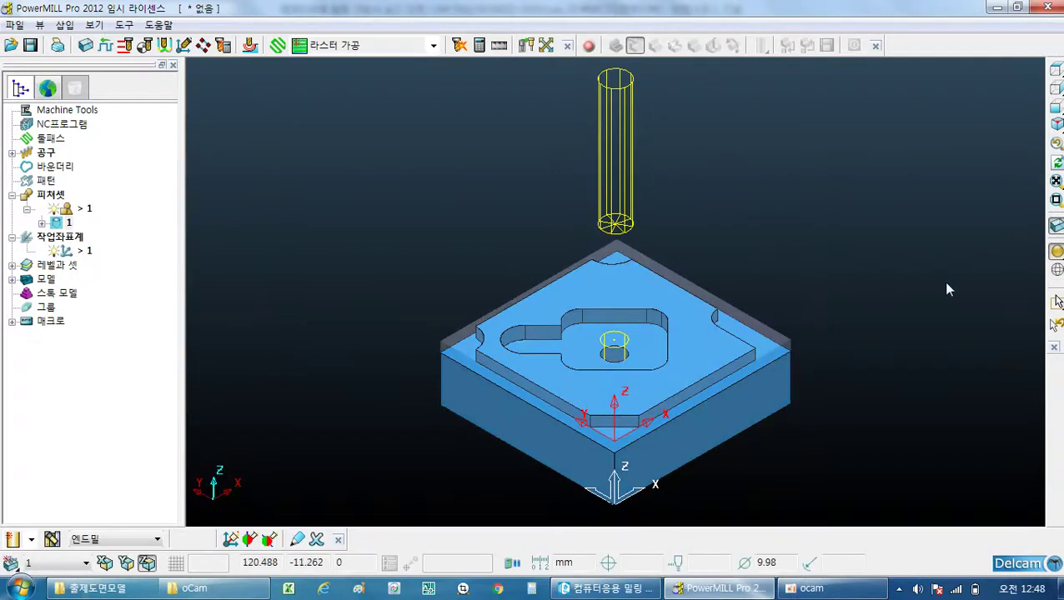